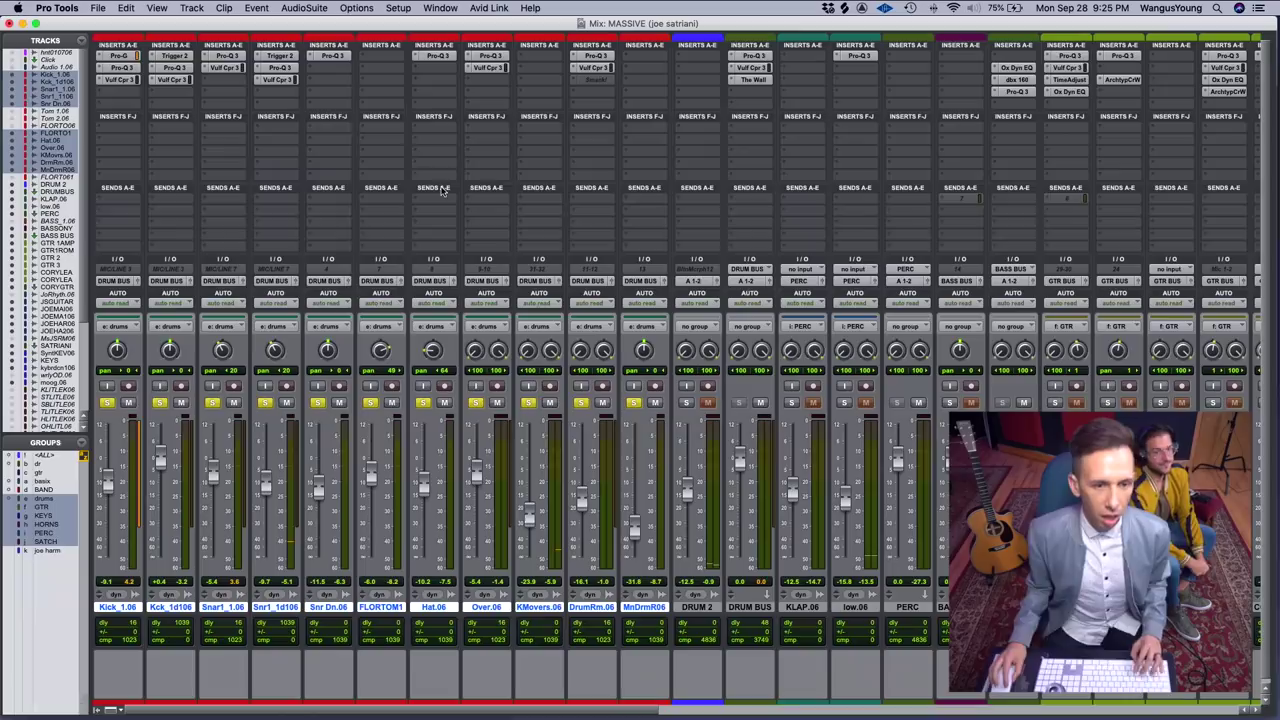
Turn off solo on the mono drum room, drum room and KM overs tracks.
key(super+equal)
scroll(443, 190, down, 20)
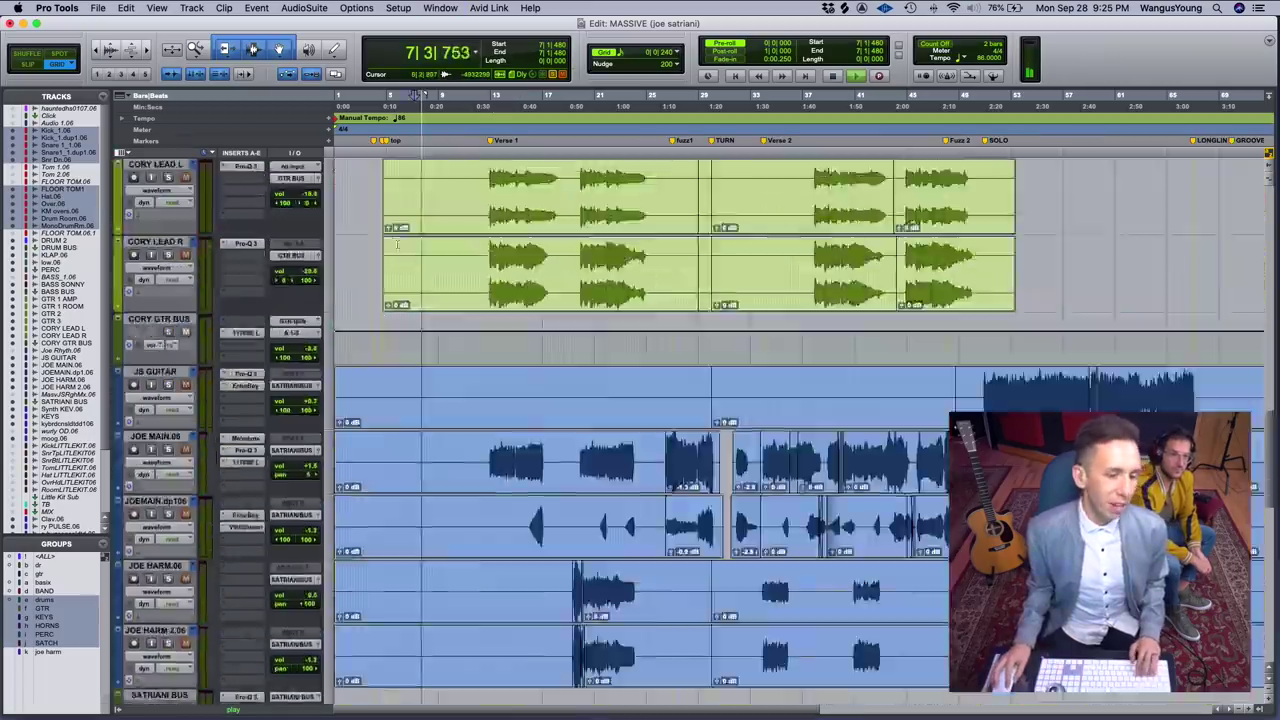
scroll(443, 188, up, 20)
key(super+equal)
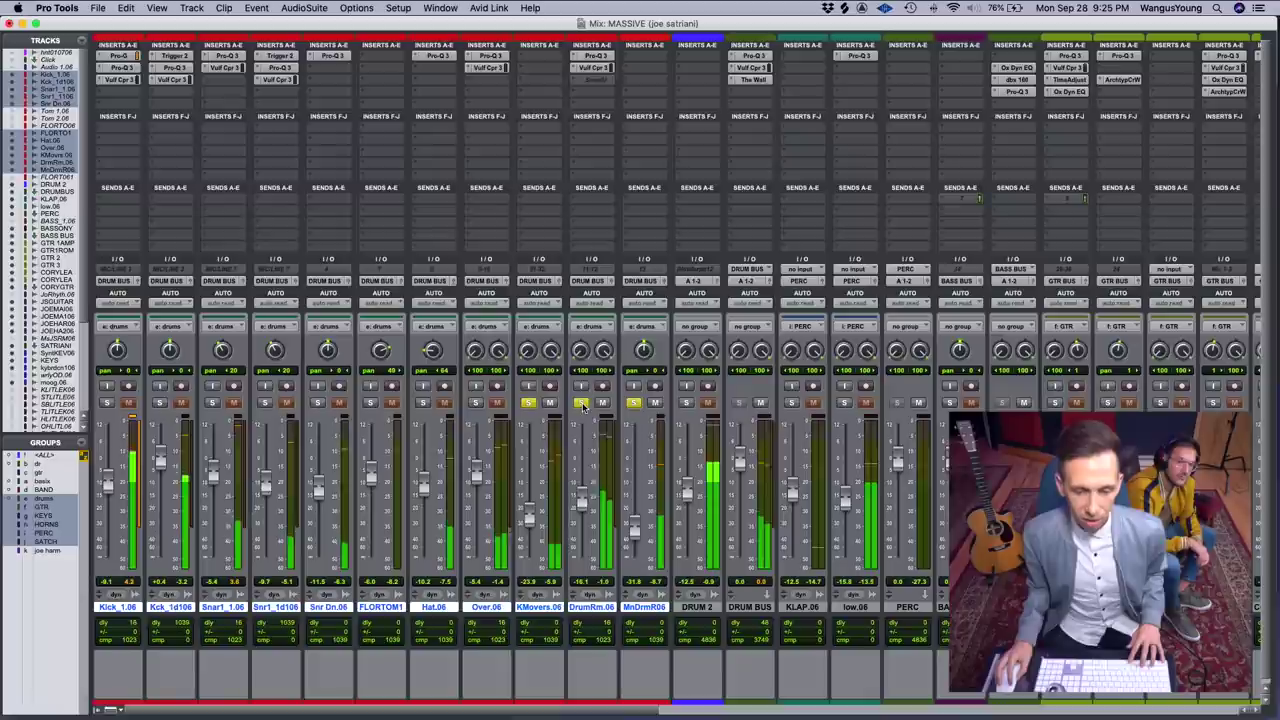
click(634, 403)
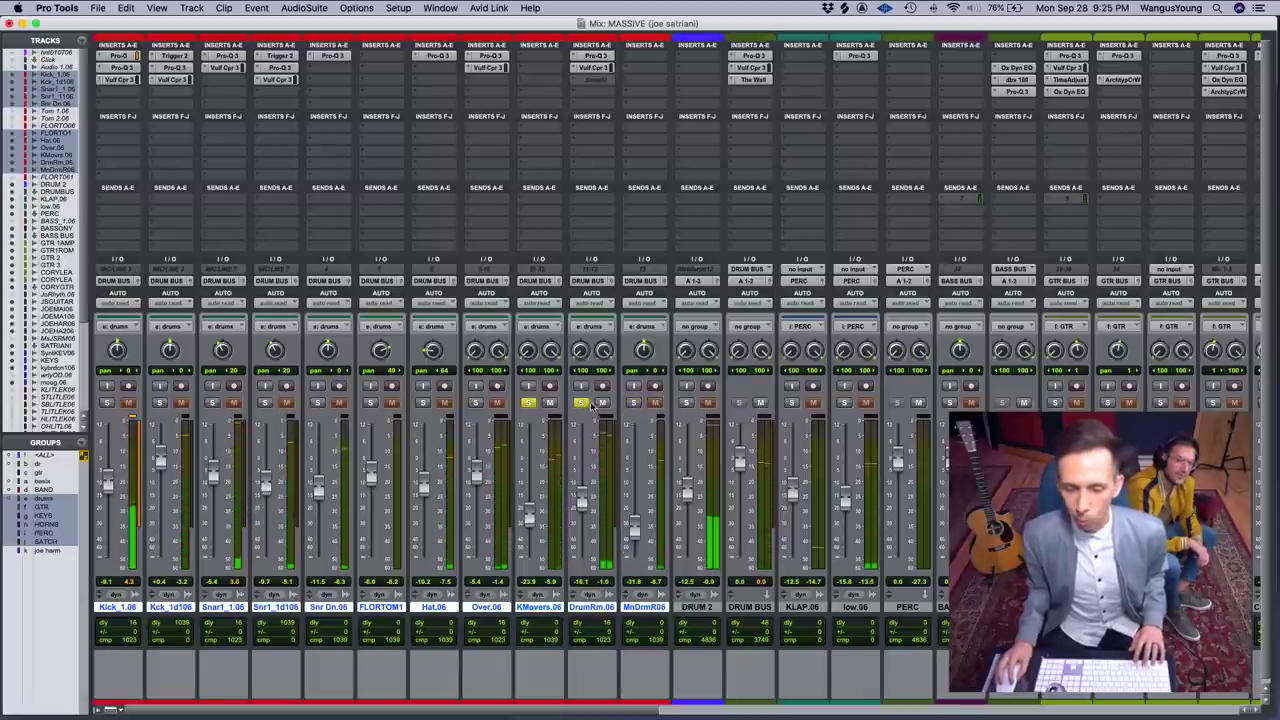
click(582, 403)
click(529, 403)
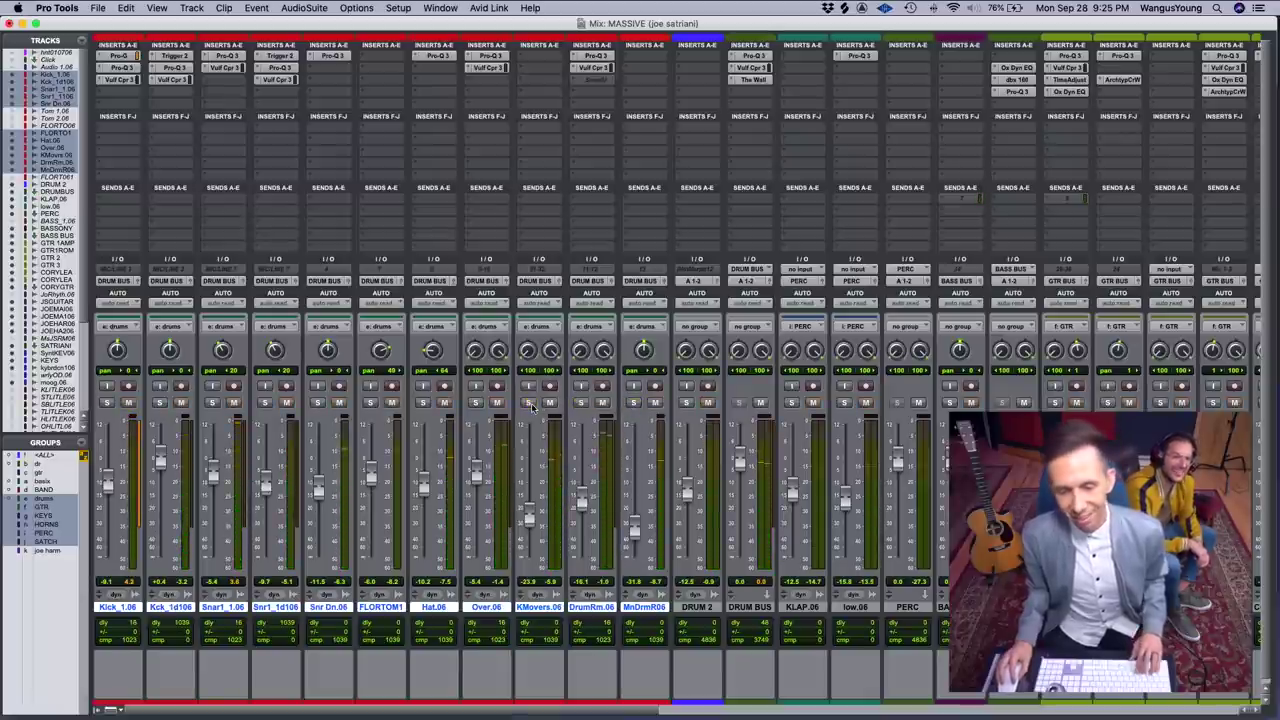
alt+shift+click(530, 404)
Play the soloed KLAP and low tracks, and set the edit cursor just before the first clap at 4|3|720.
key(space)
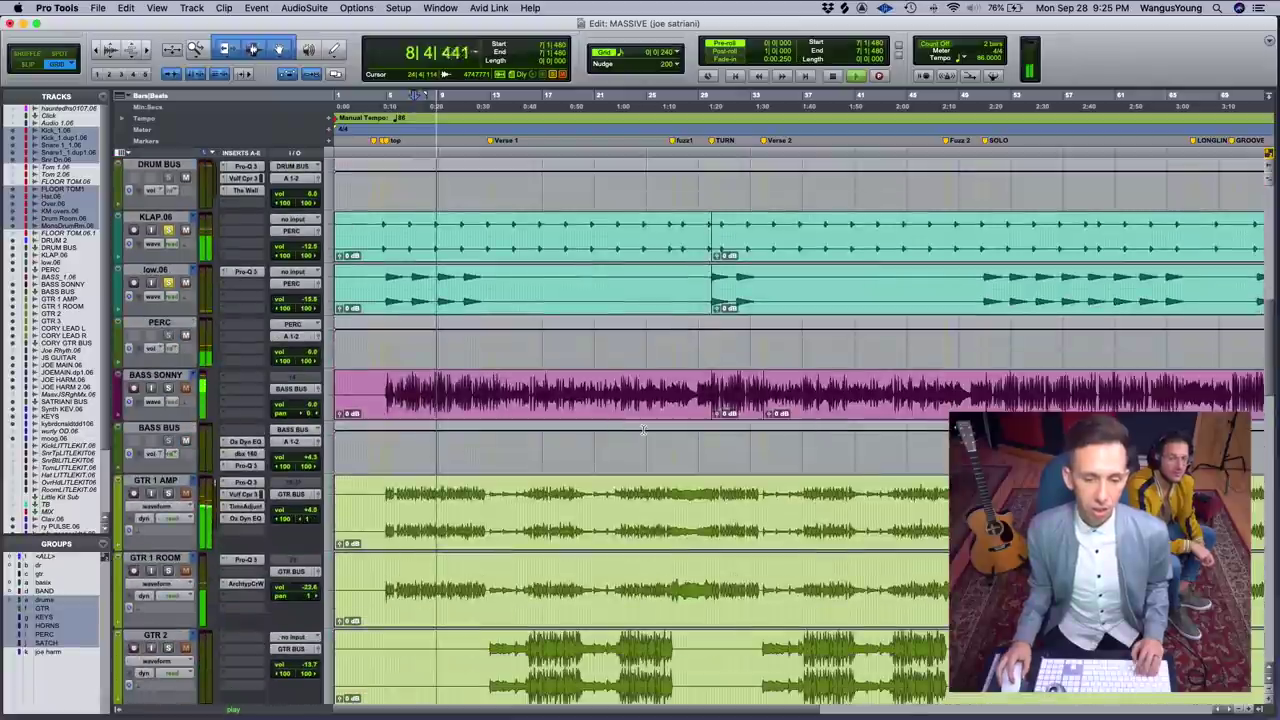
key(t)
key(t)
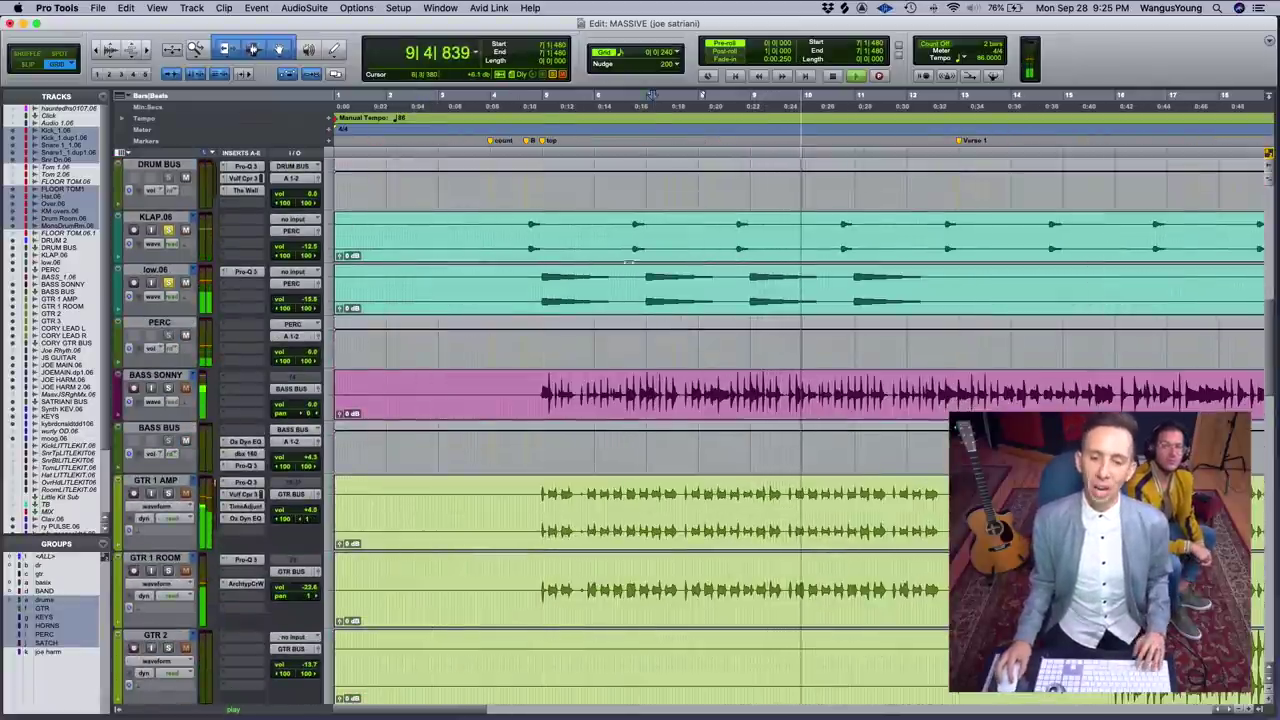
key(space)
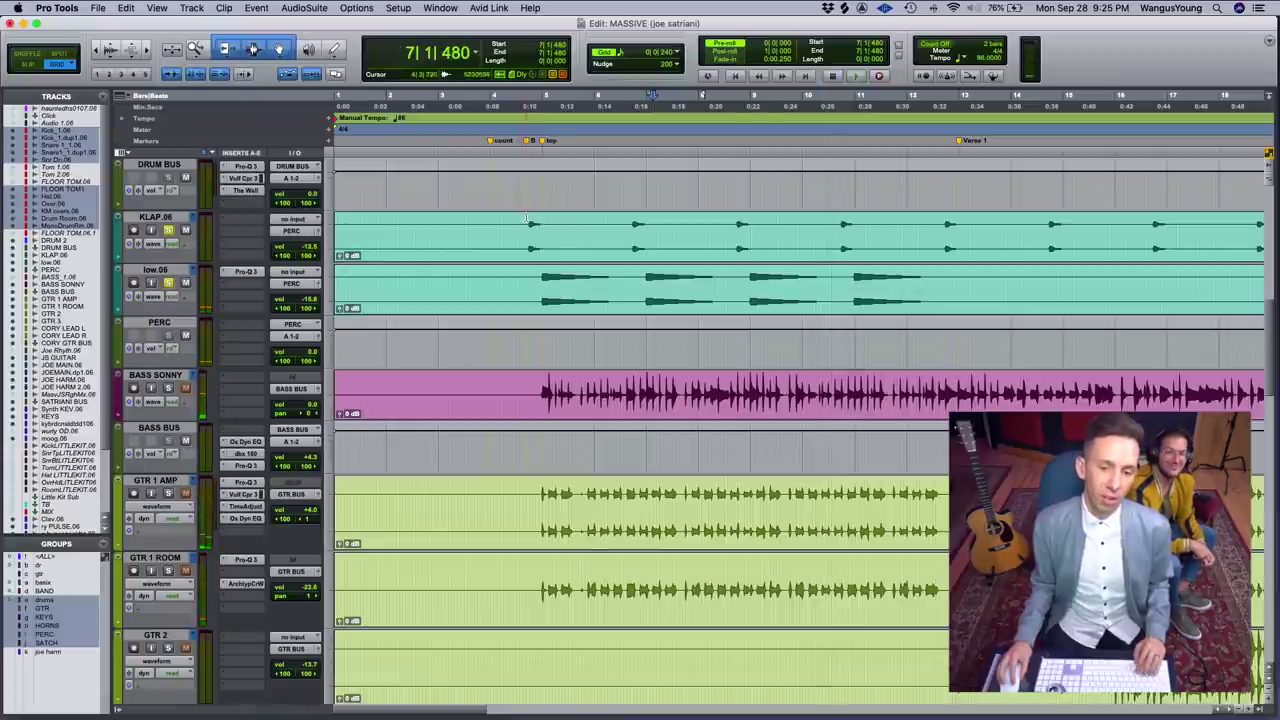
click(526, 218)
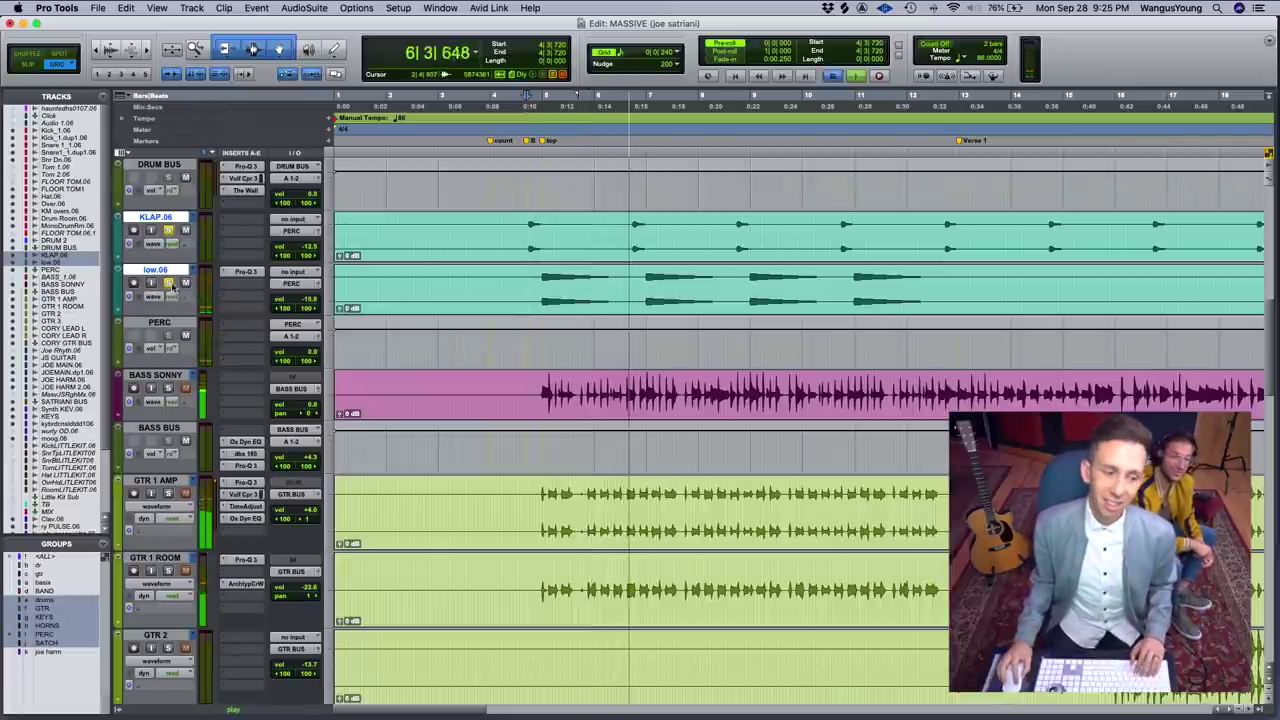
click(529, 376)
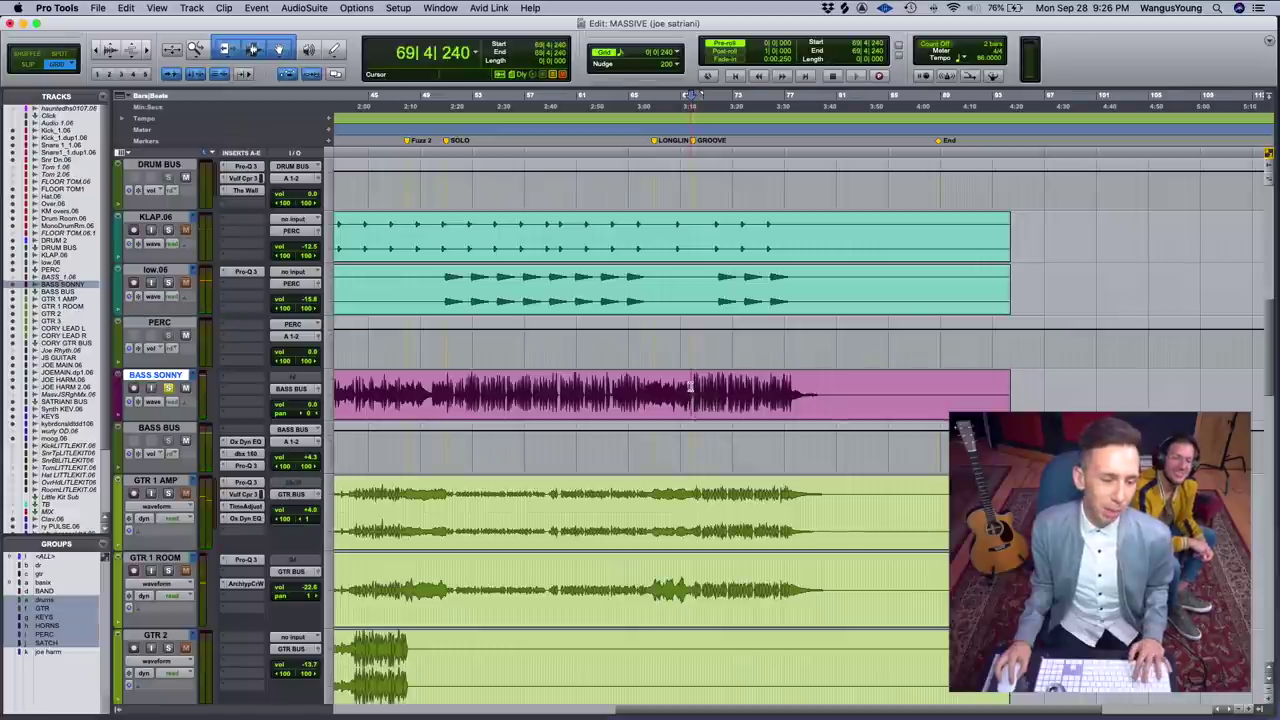
Inspect the dbx 160 compressor and Pro-Q 3 equalizer settings on the BASS BUS.
key(t)
key(t)
click(260, 457)
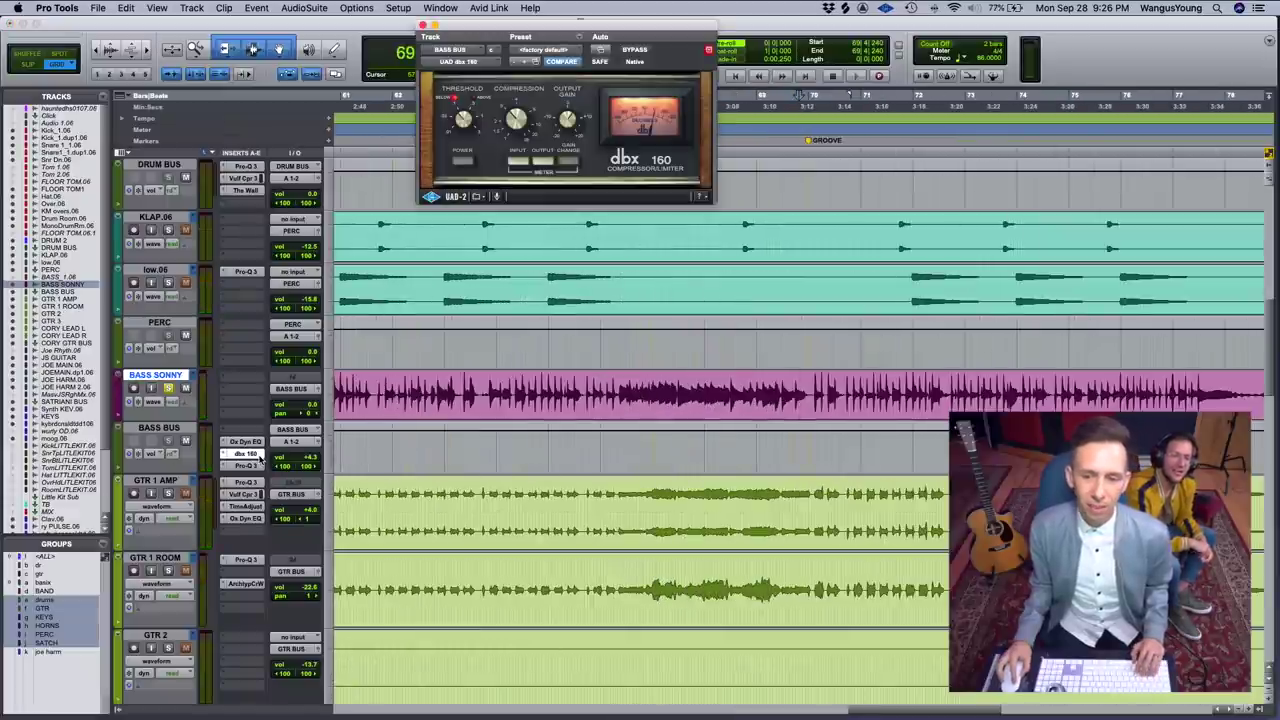
click(250, 466)
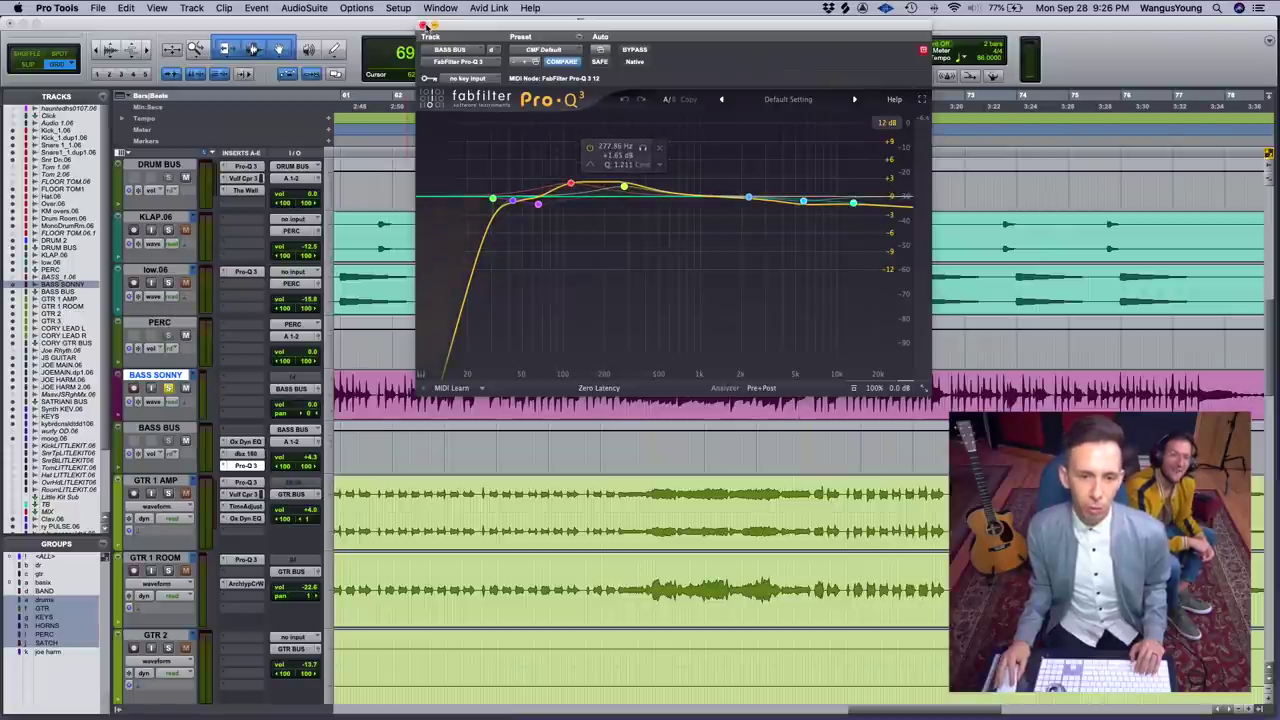
click(423, 24)
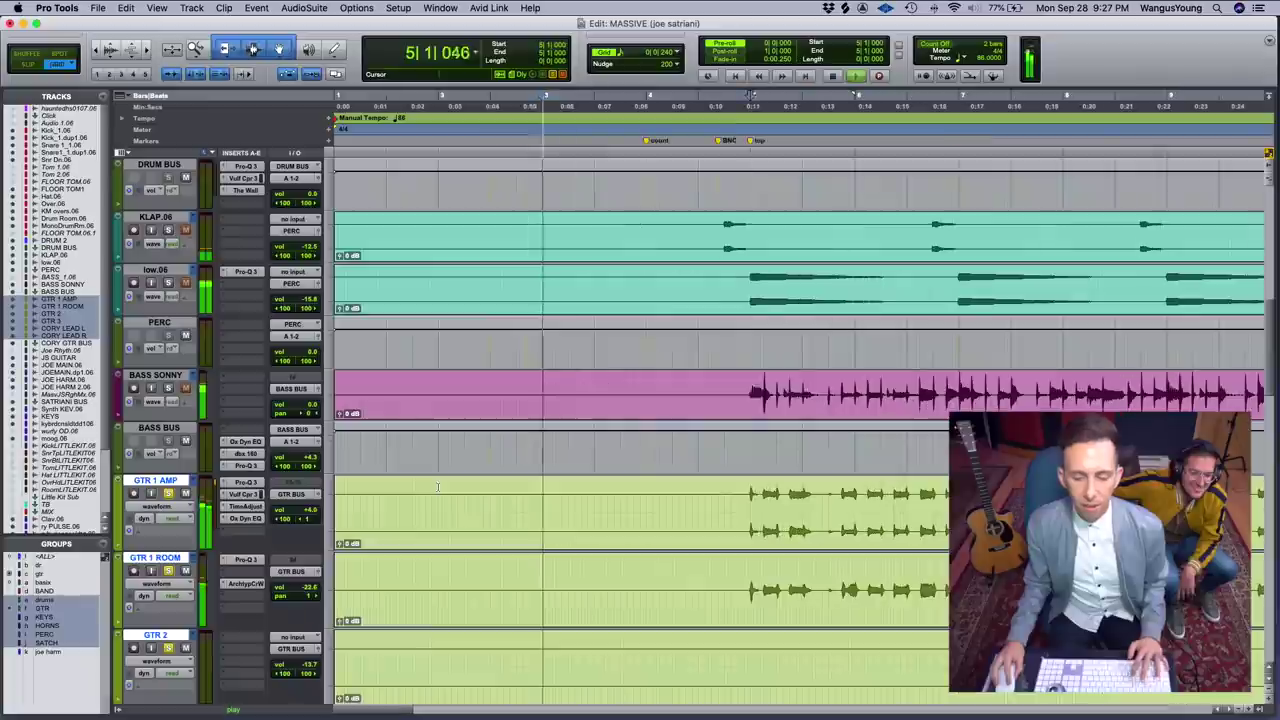
Listen to the soloed guitar tracks through the intro and stop playback.
scroll(591, 506, down, 5)
scroll(591, 506, up, 8)
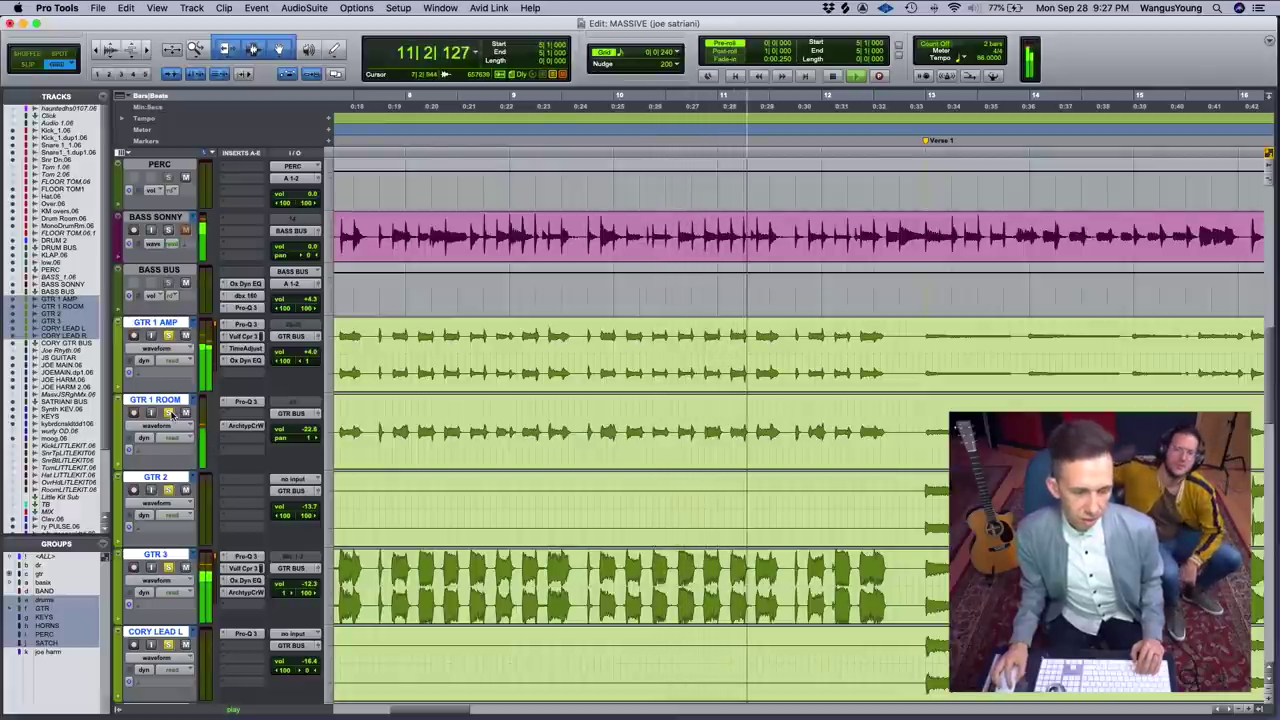
key(space)
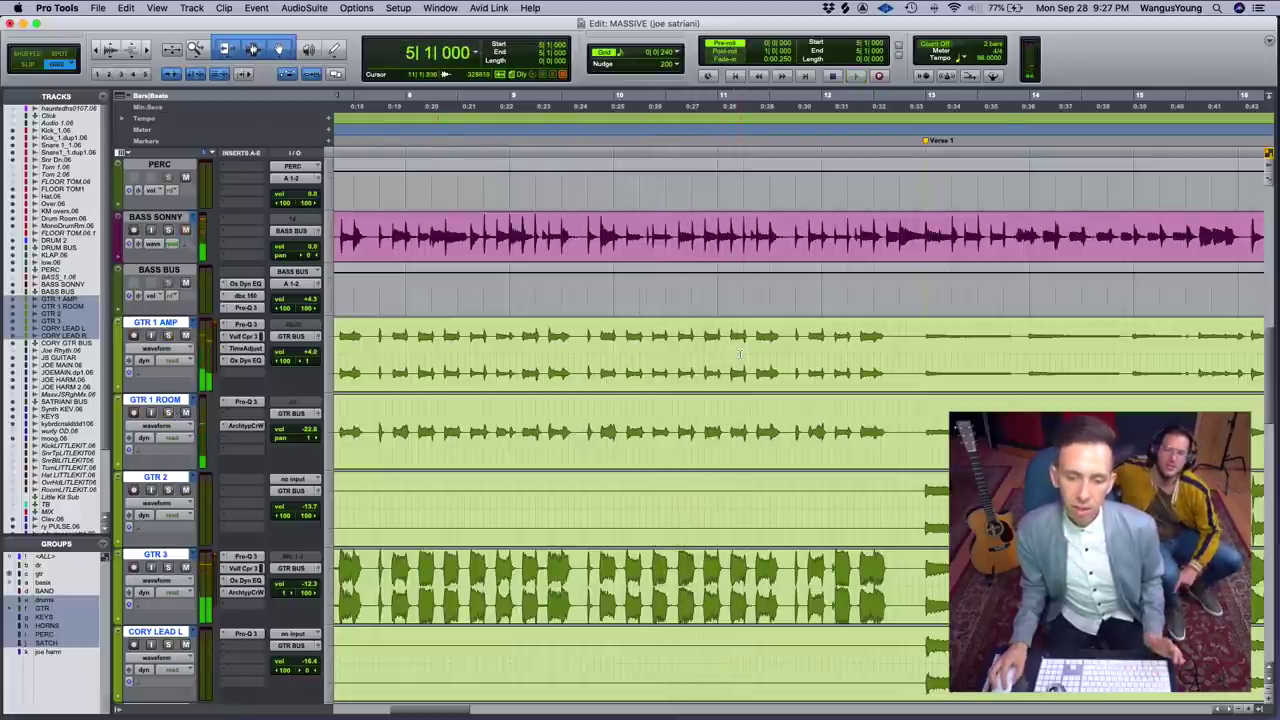
scroll(740, 353, down, 10)
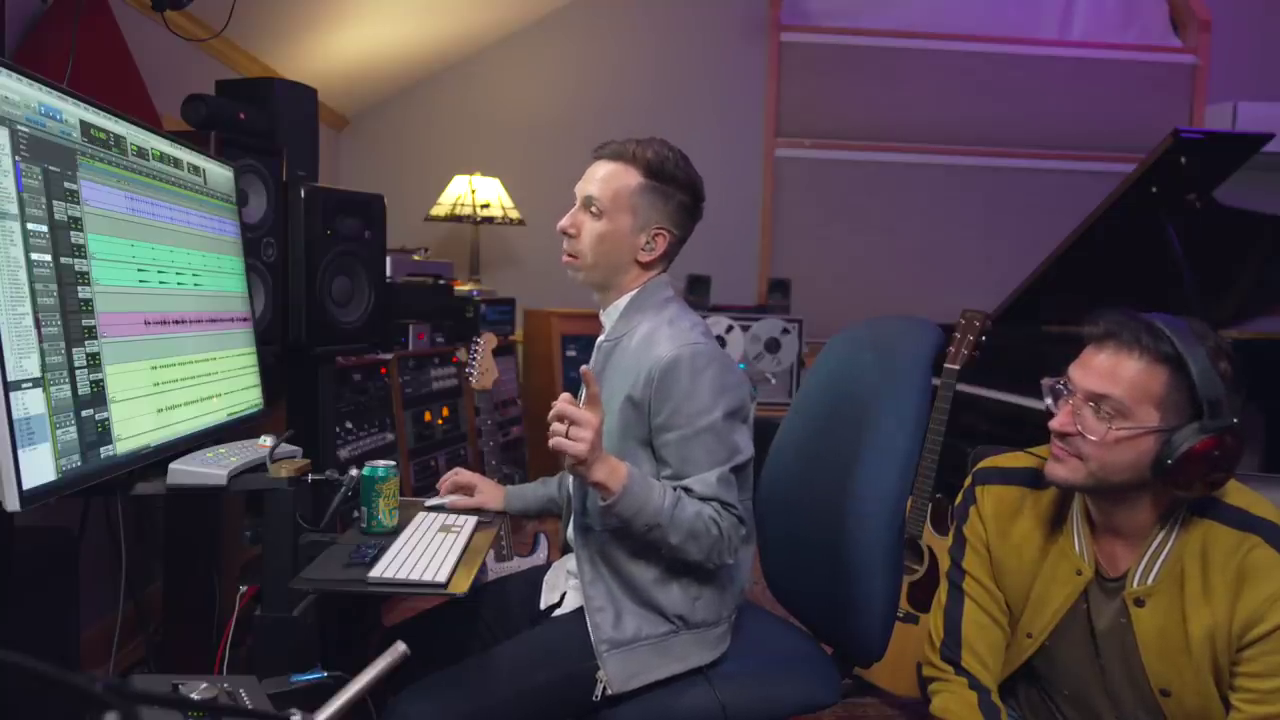
scroll(175, 310, down, 10)
scroll(175, 310, down, 5)
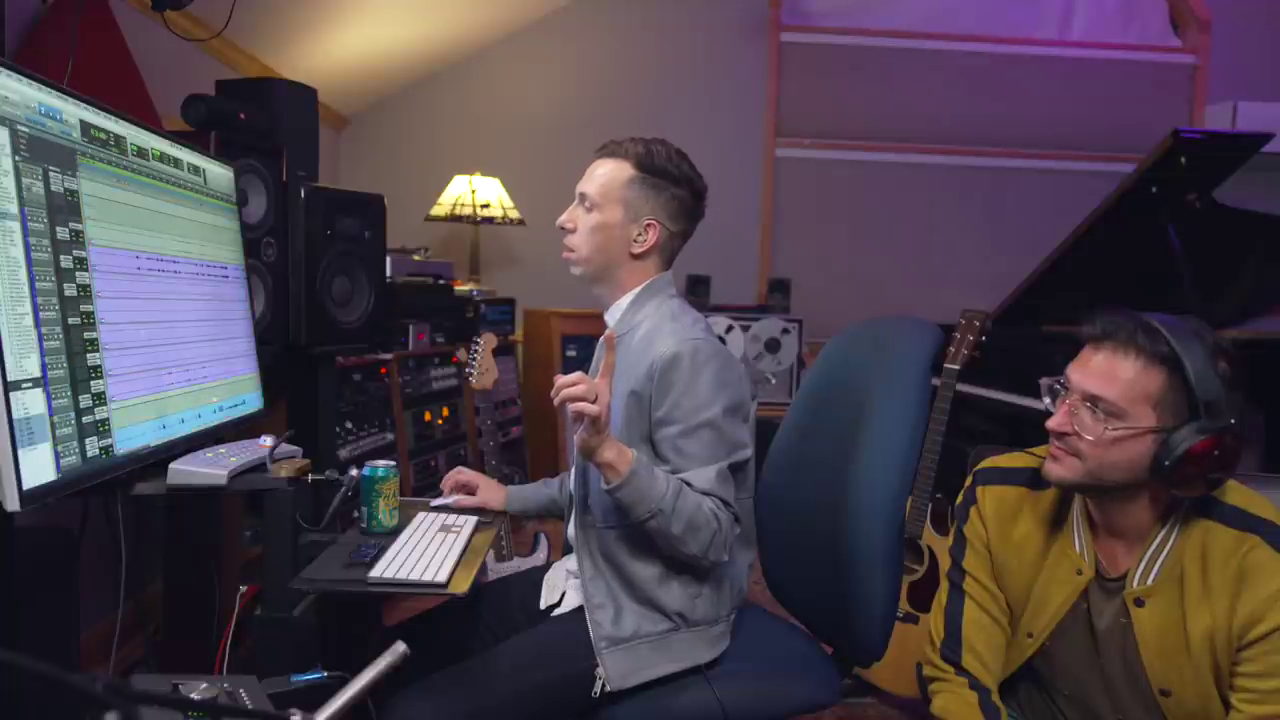
scroll(175, 310, up, 8)
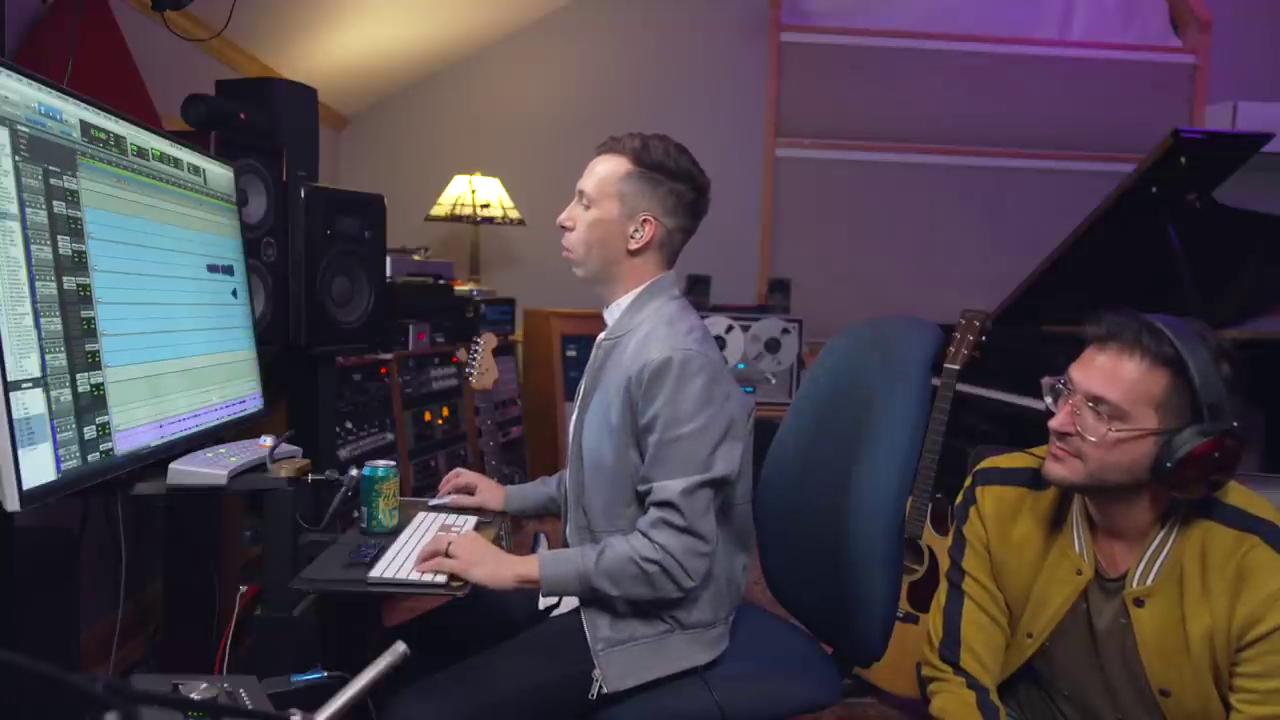
scroll(175, 310, down, 6)
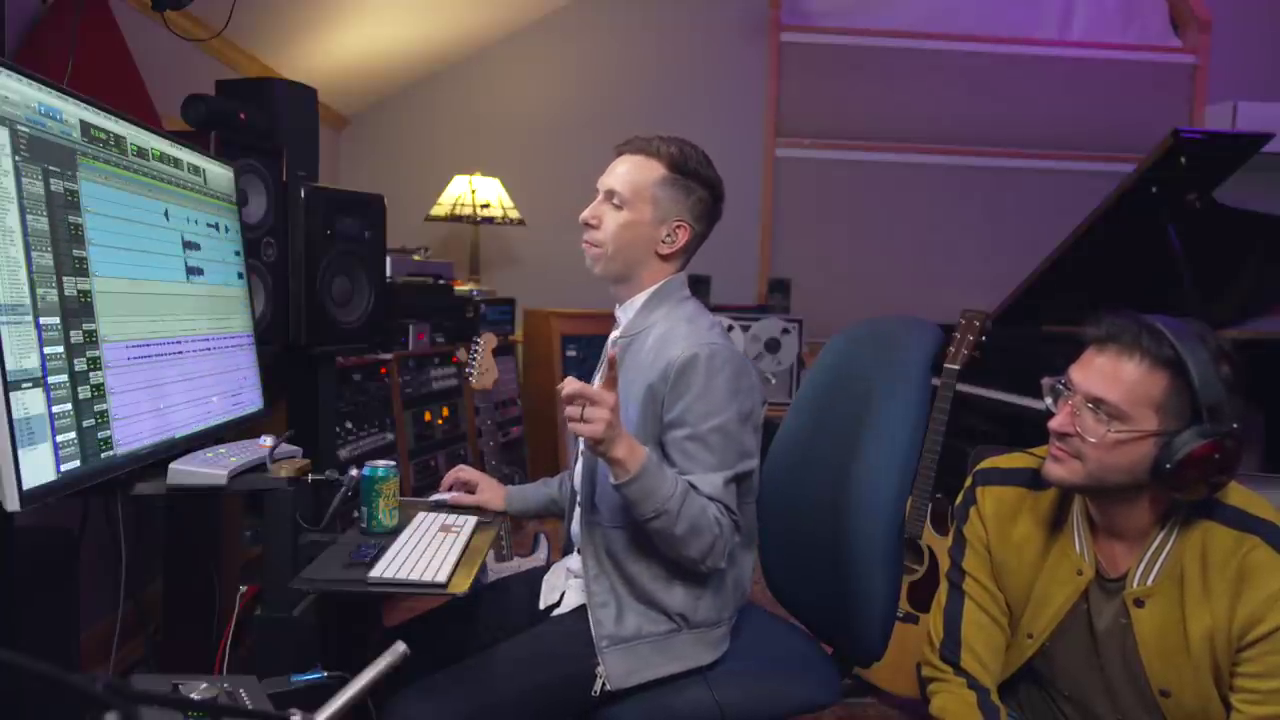
scroll(175, 310, right, 10)
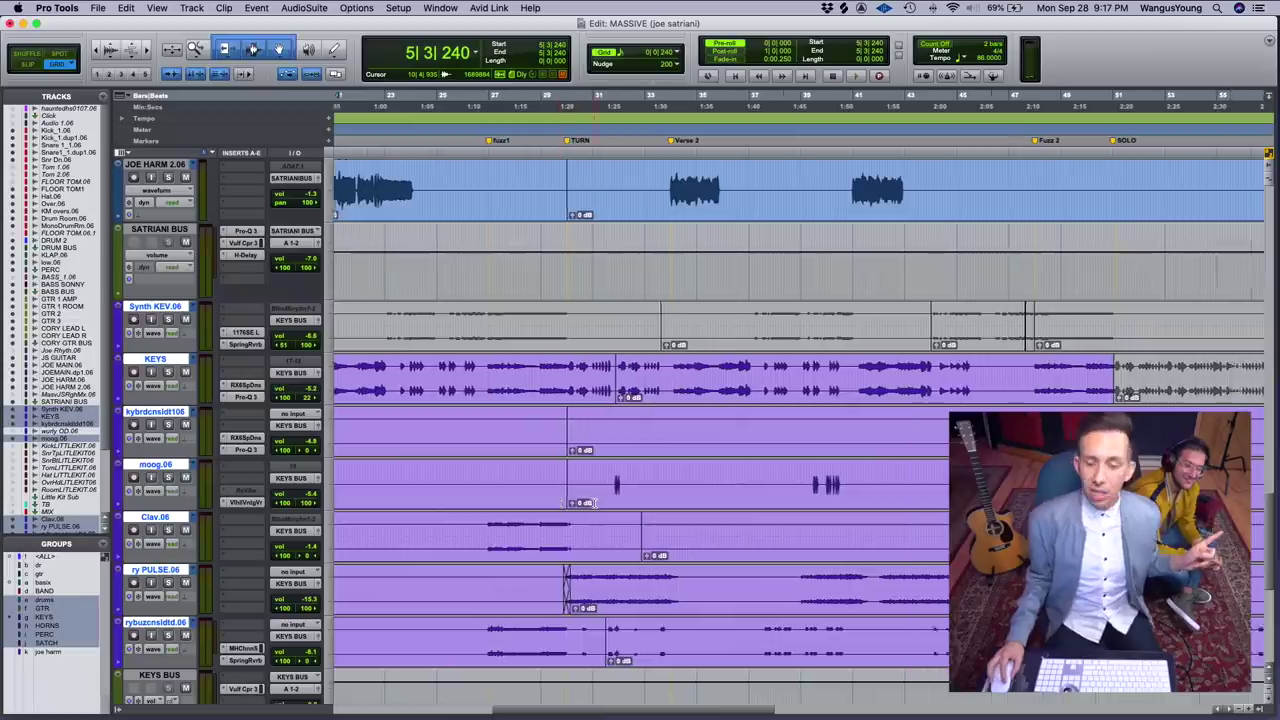
Place the edit cursor in the KEYS track just after the top marker and zoom in there.
scroll(594, 503, right, 10)
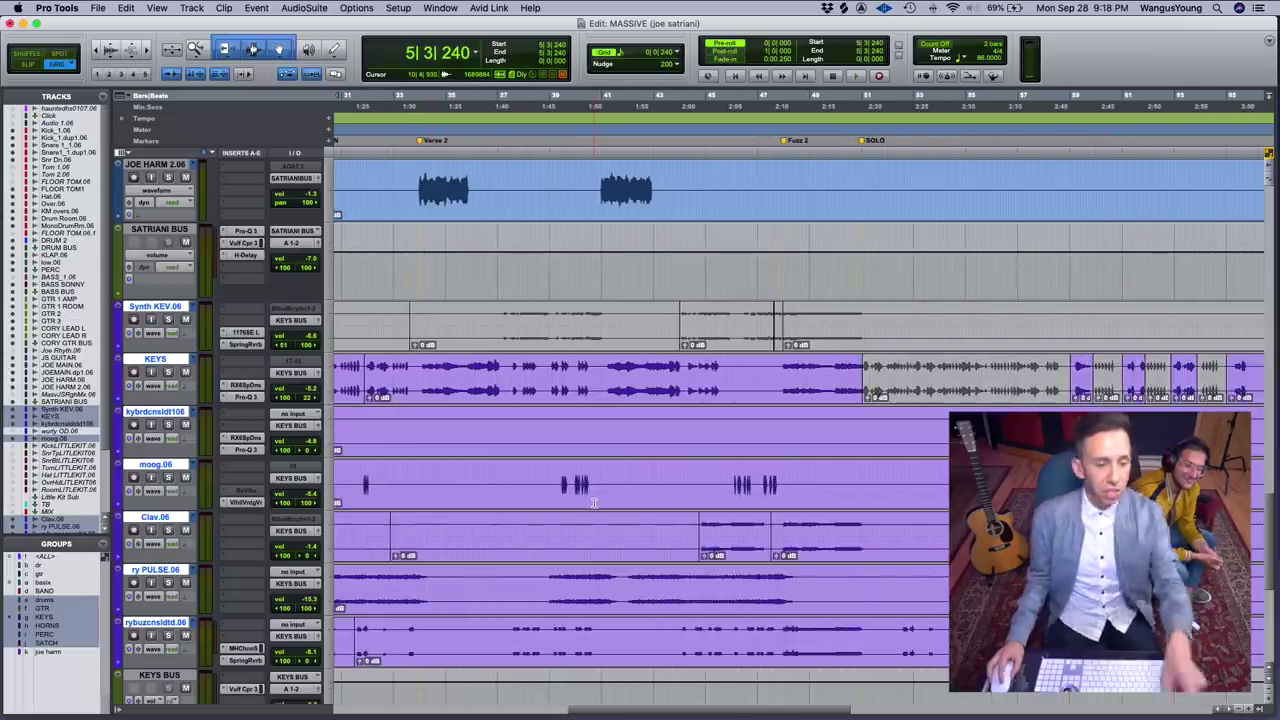
scroll(594, 503, right, 10)
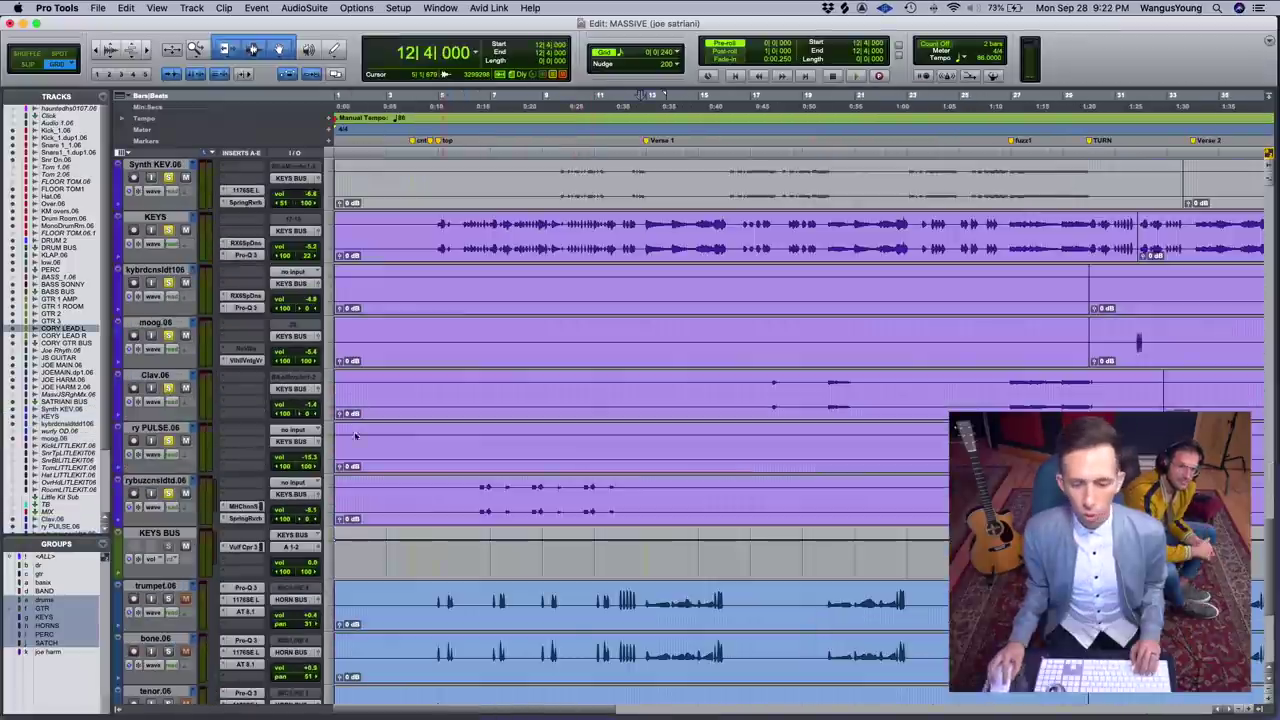
key(r)
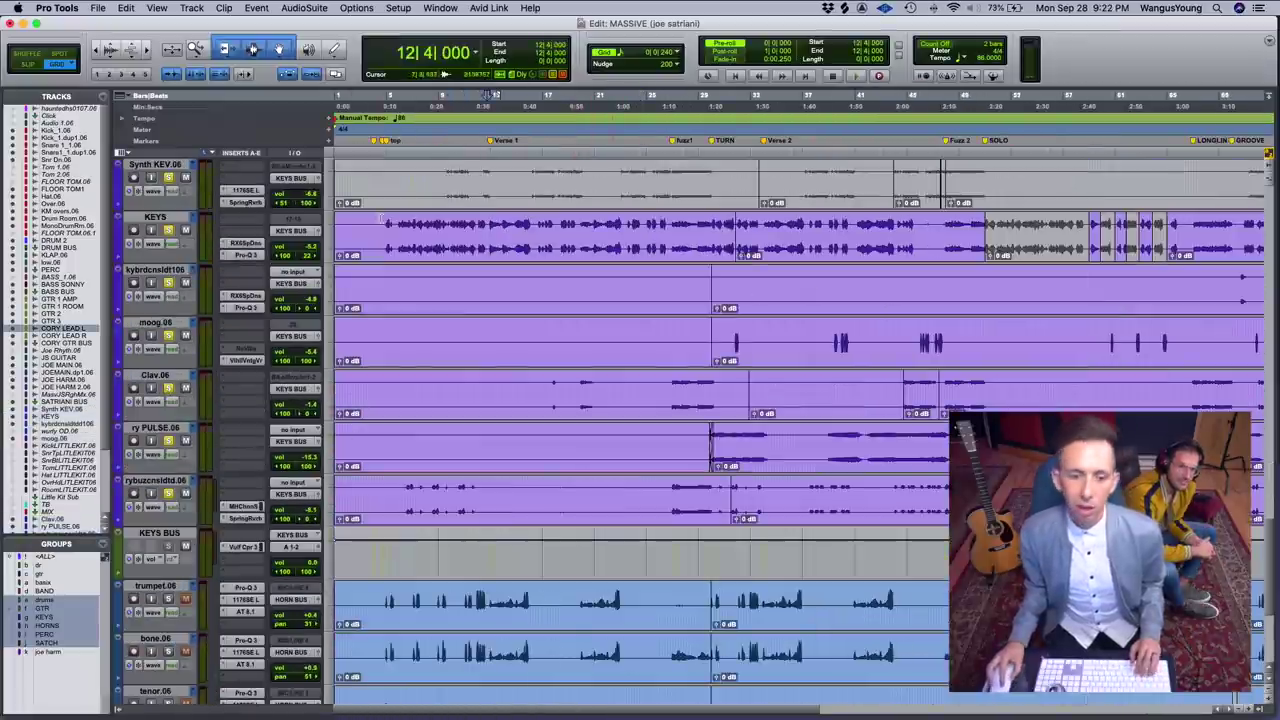
click(399, 224)
key(t)
key(t)
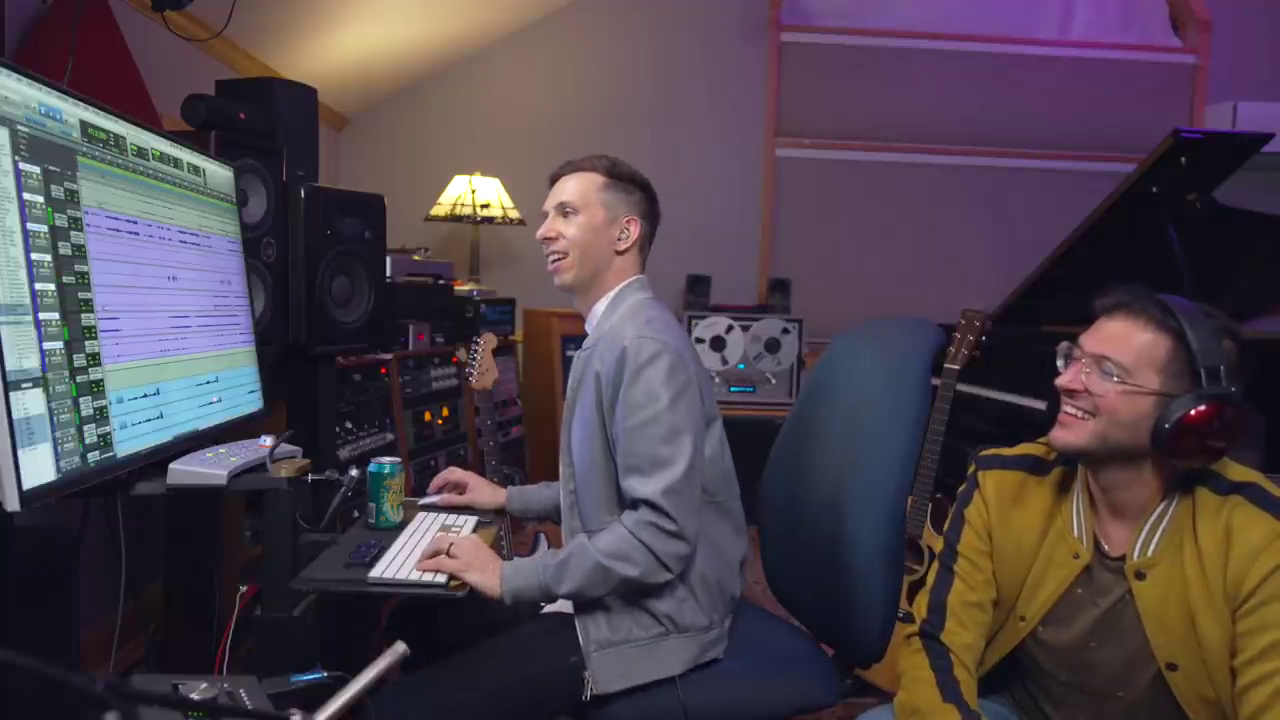
Play the session from 12|4|720 on the BASS SONNY track, just before Verse 1.
scroll(215, 399, up, 5)
key(r)
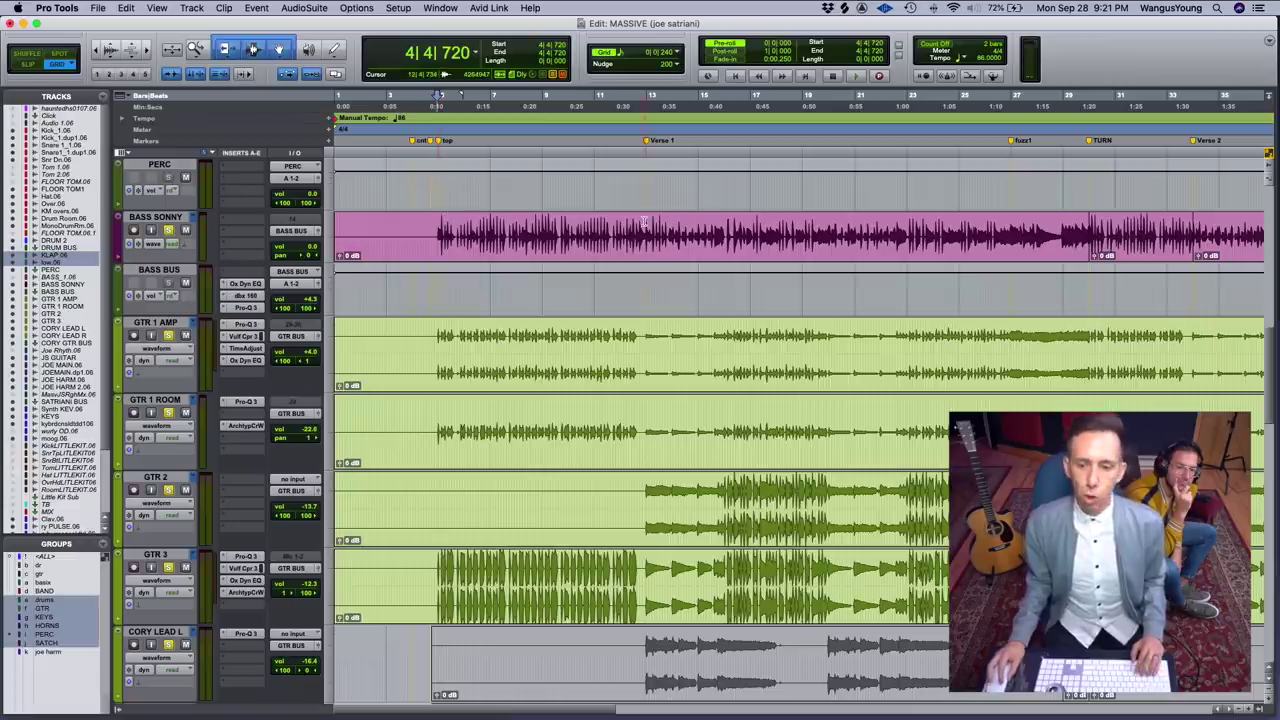
click(644, 222)
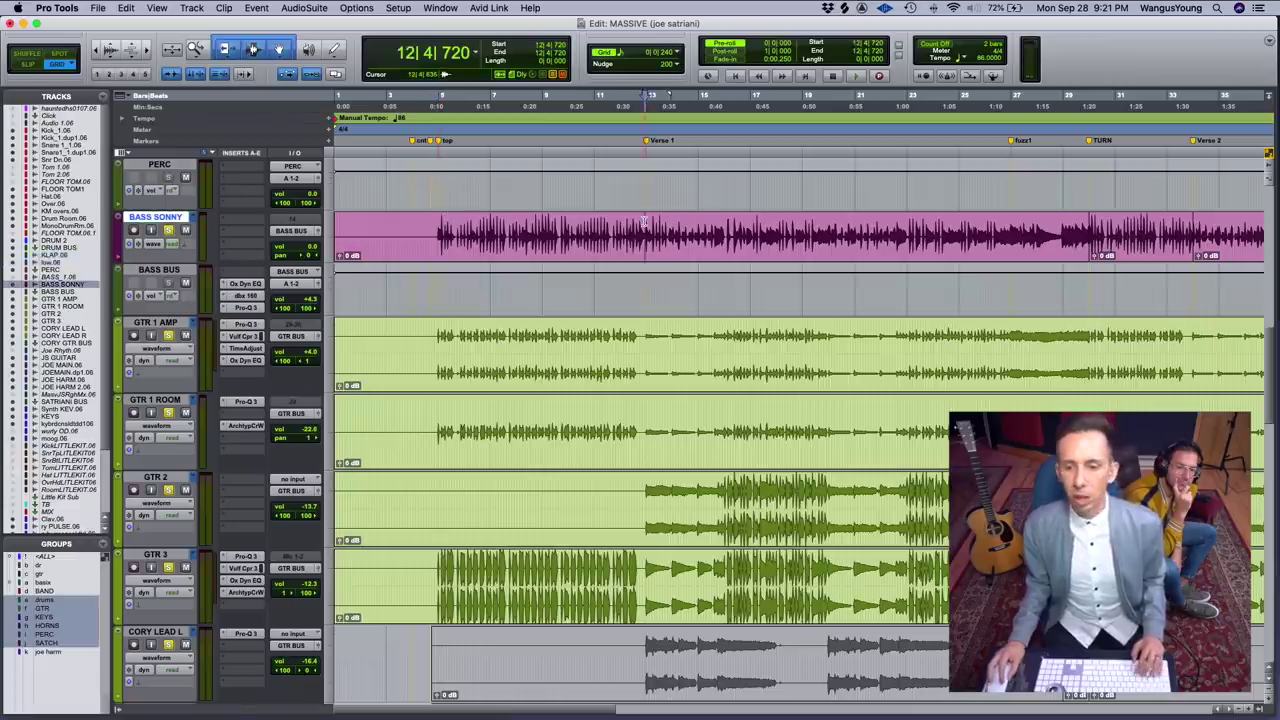
key(space)
key(t)
key(t)
scroll(644, 222, right, 2)
key(r)
scroll(708, 245, right, 2)
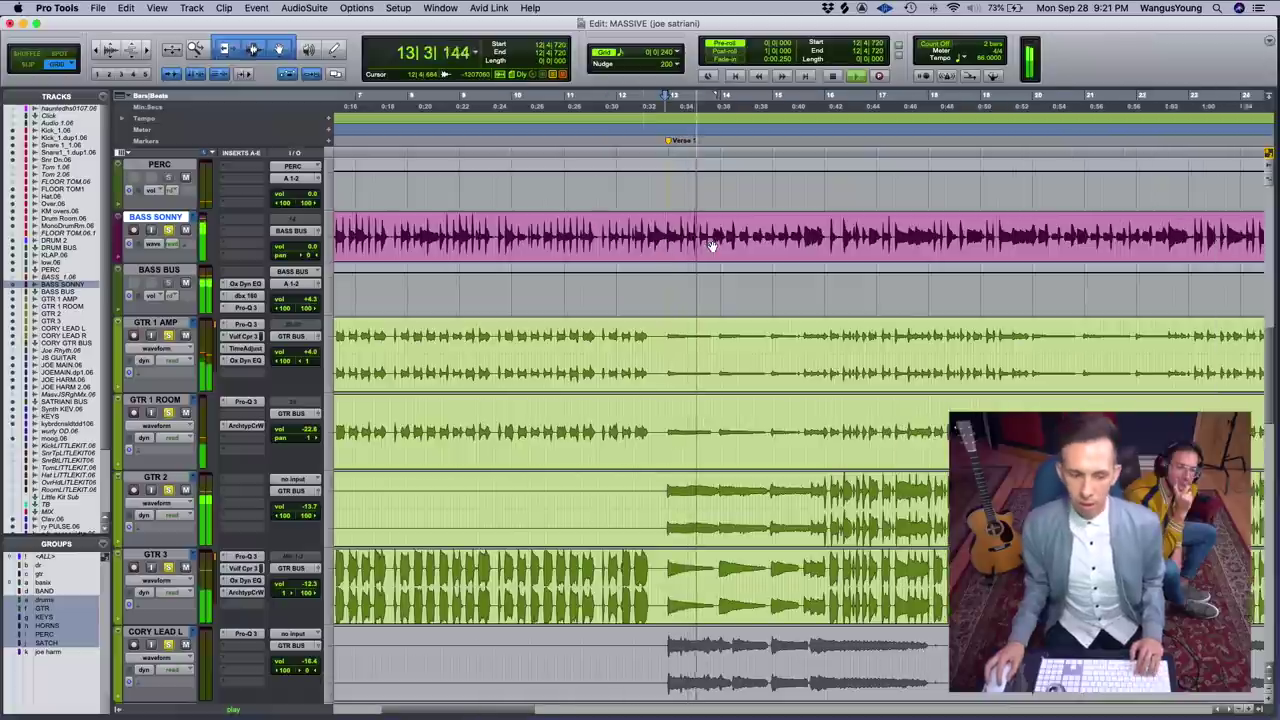
key(super+bracketleft)
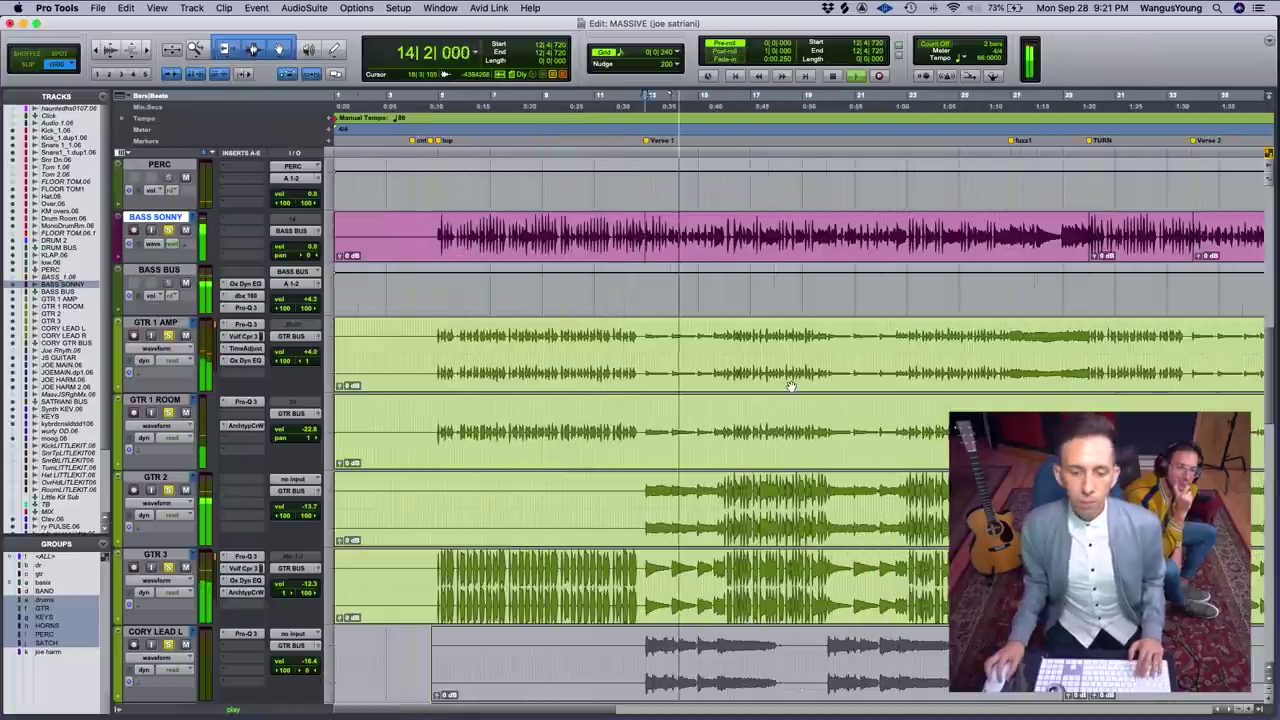
scroll(673, 403, right, 3)
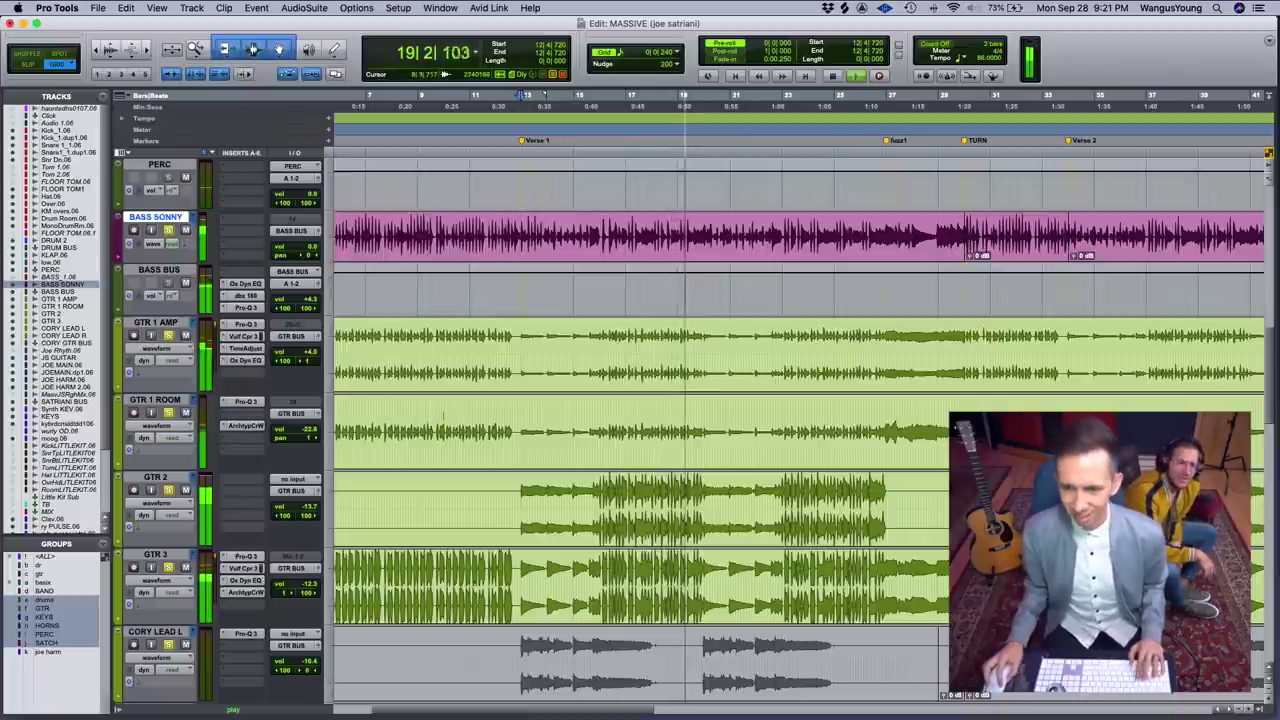
key(r)
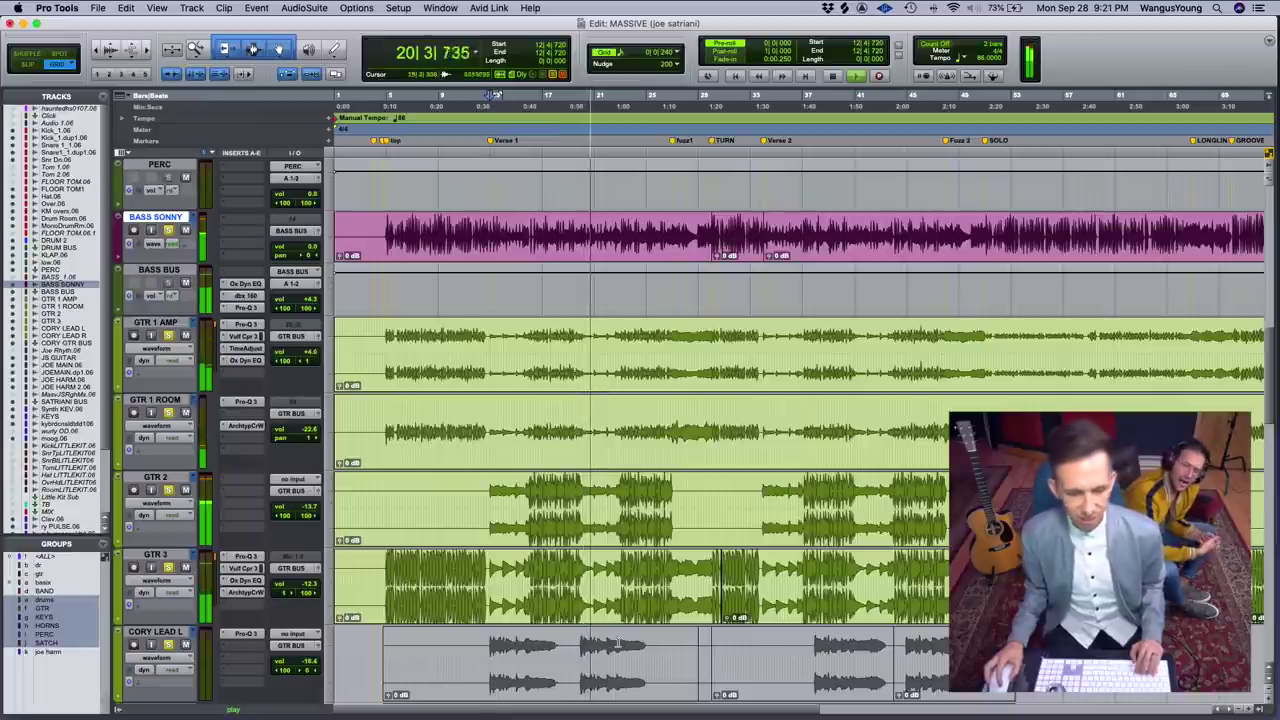
Unmute all clips on the CORY LEAD L and CORY LEAD R tracks and set the cursor to 12|4|000.
scroll(622, 522, down, 5)
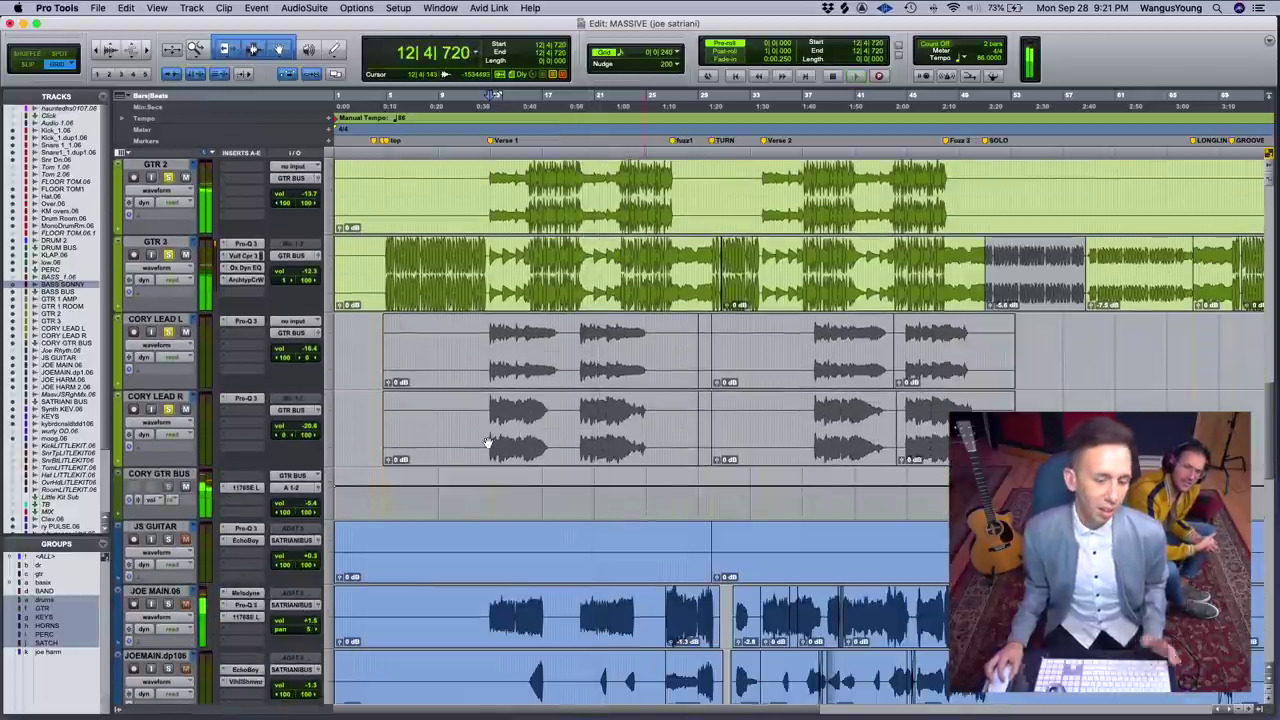
click(686, 442)
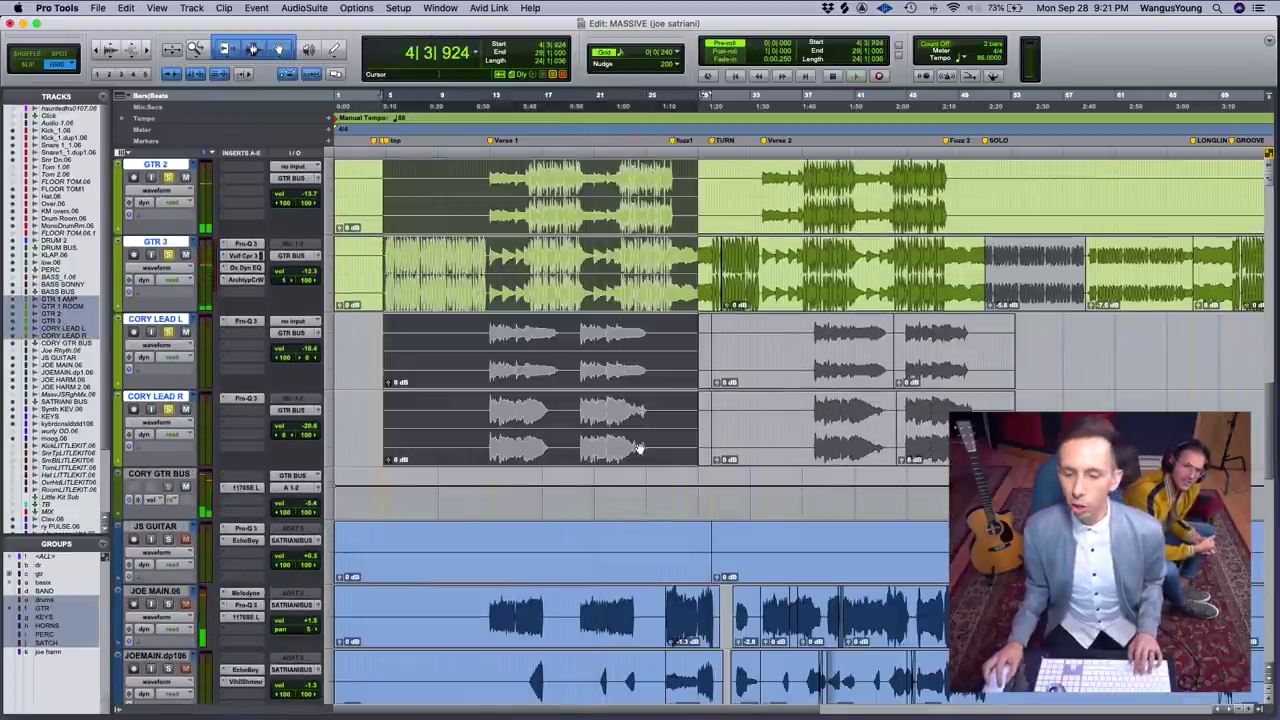
click(523, 270)
click(573, 386)
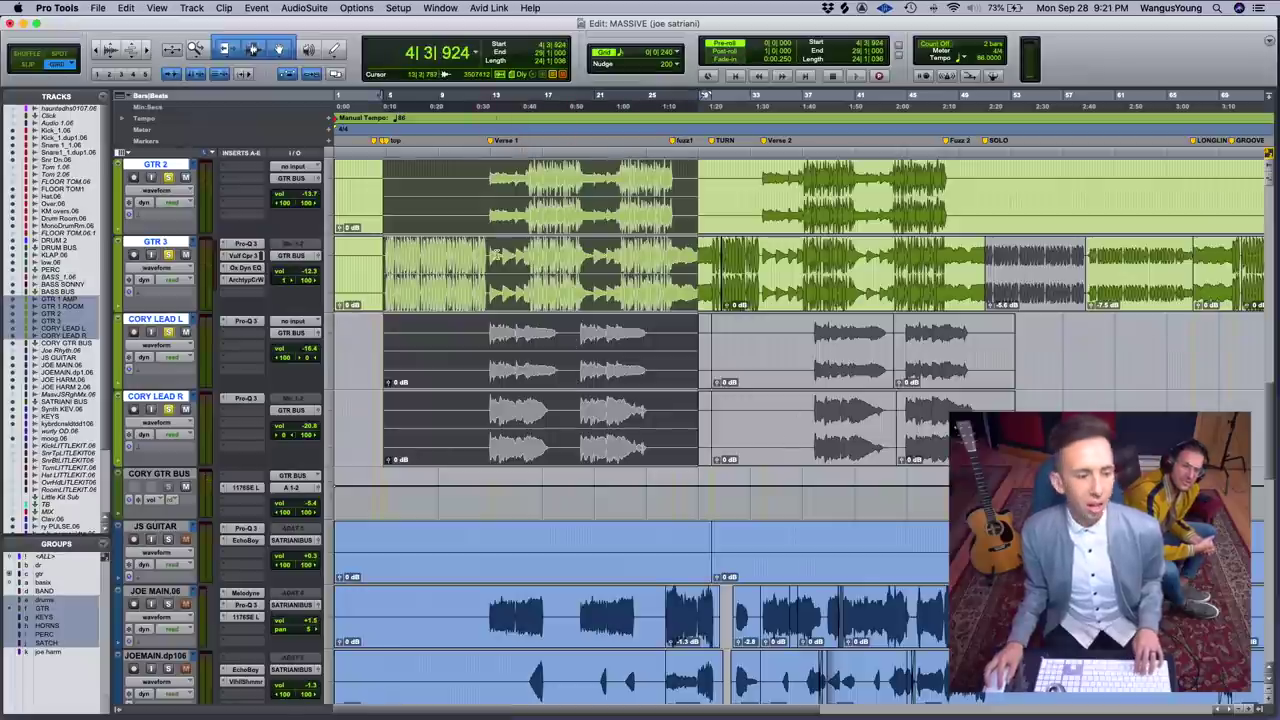
click(495, 254)
click(531, 376)
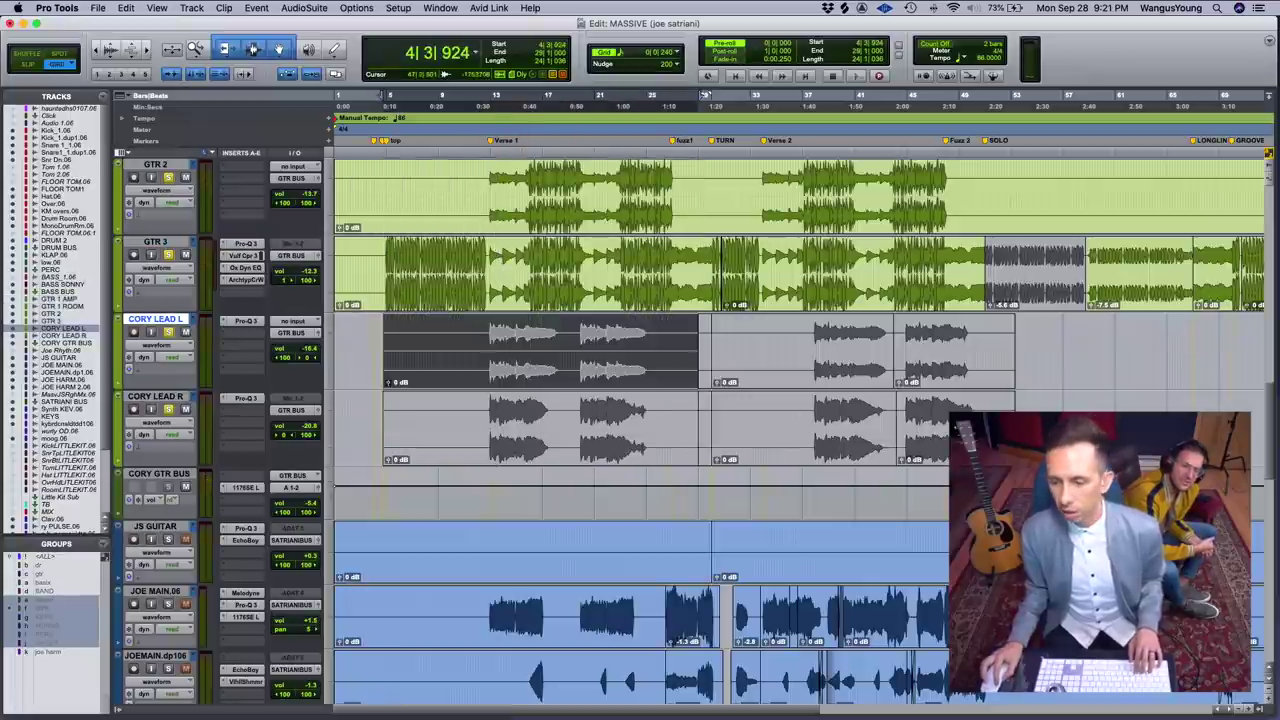
shift+click(940, 448)
key(super+m)
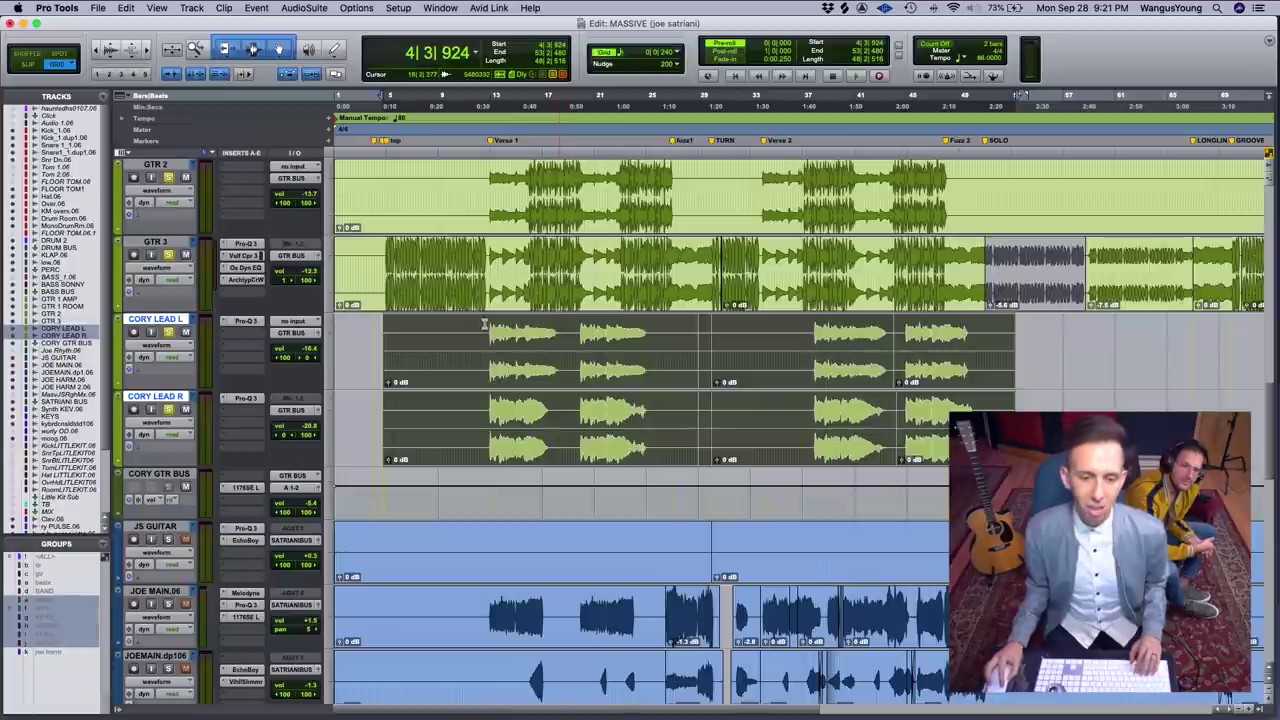
click(487, 322)
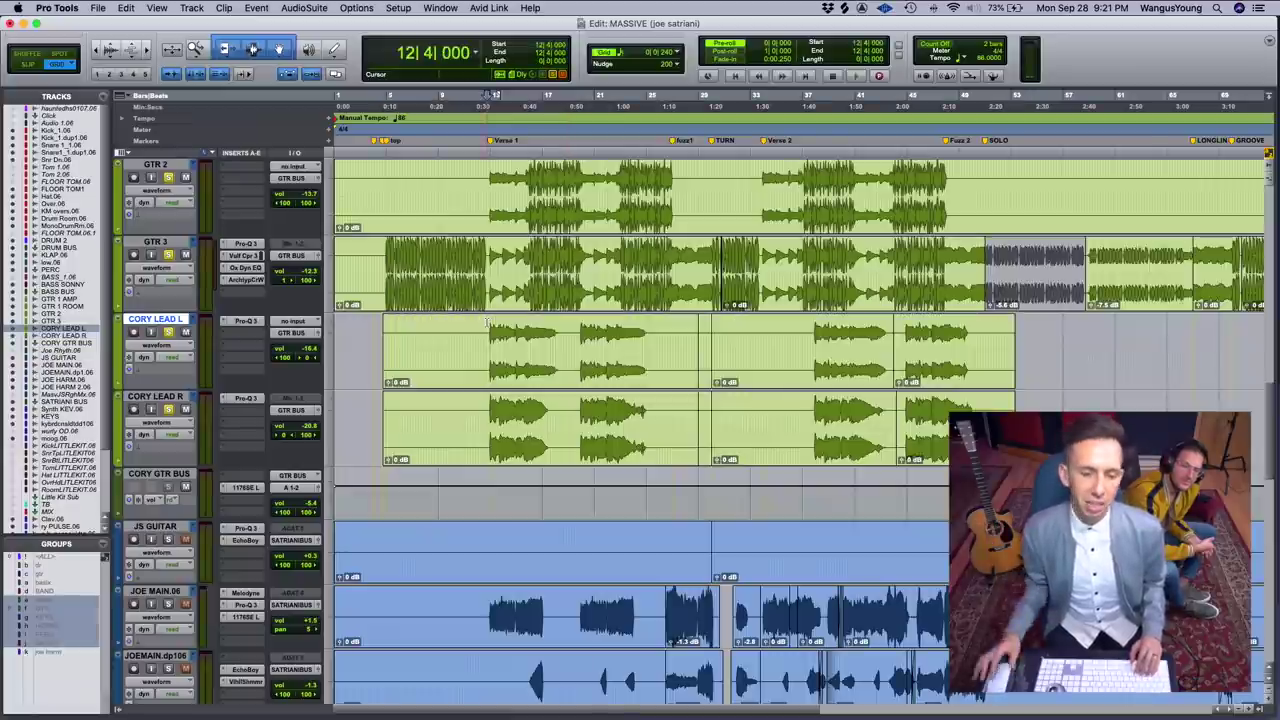
Play the soloed guitar tracks from 12|4|000 with a closer view of the CORY LEAD L and CORY LEAD R clips into Verse 1.
key(t)
key(t)
key(space)
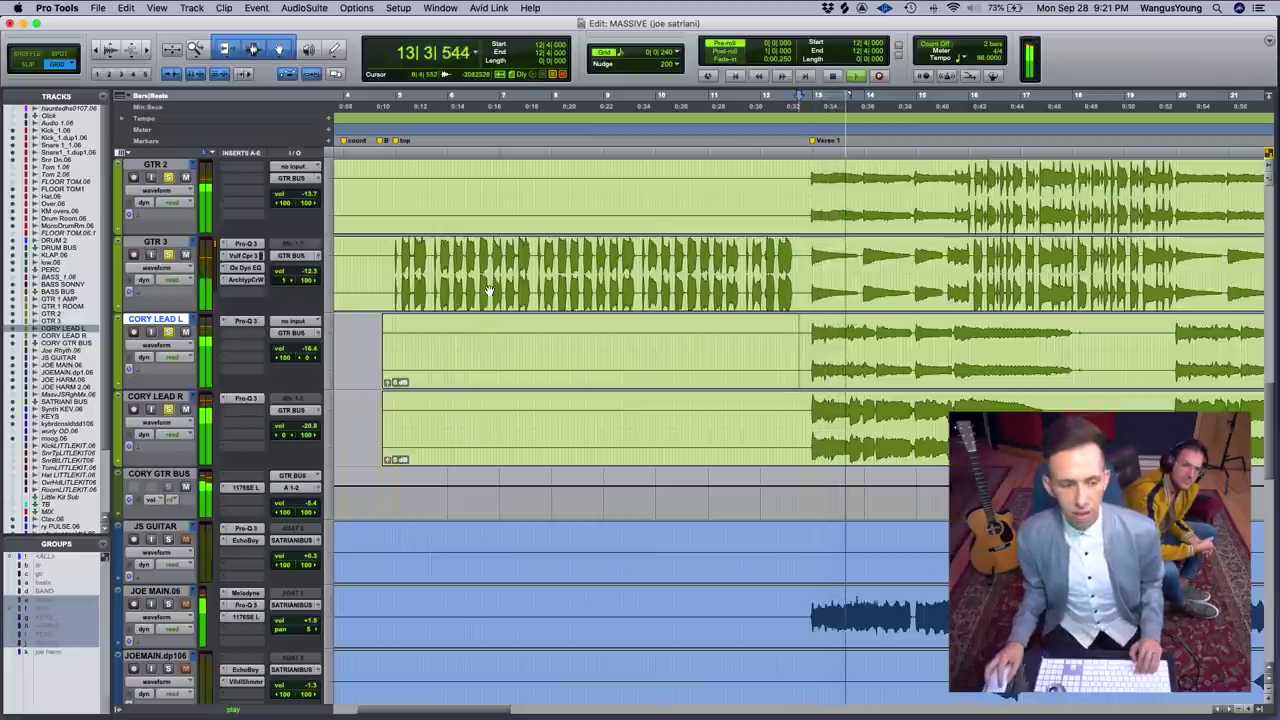
scroll(489, 291, right, 3)
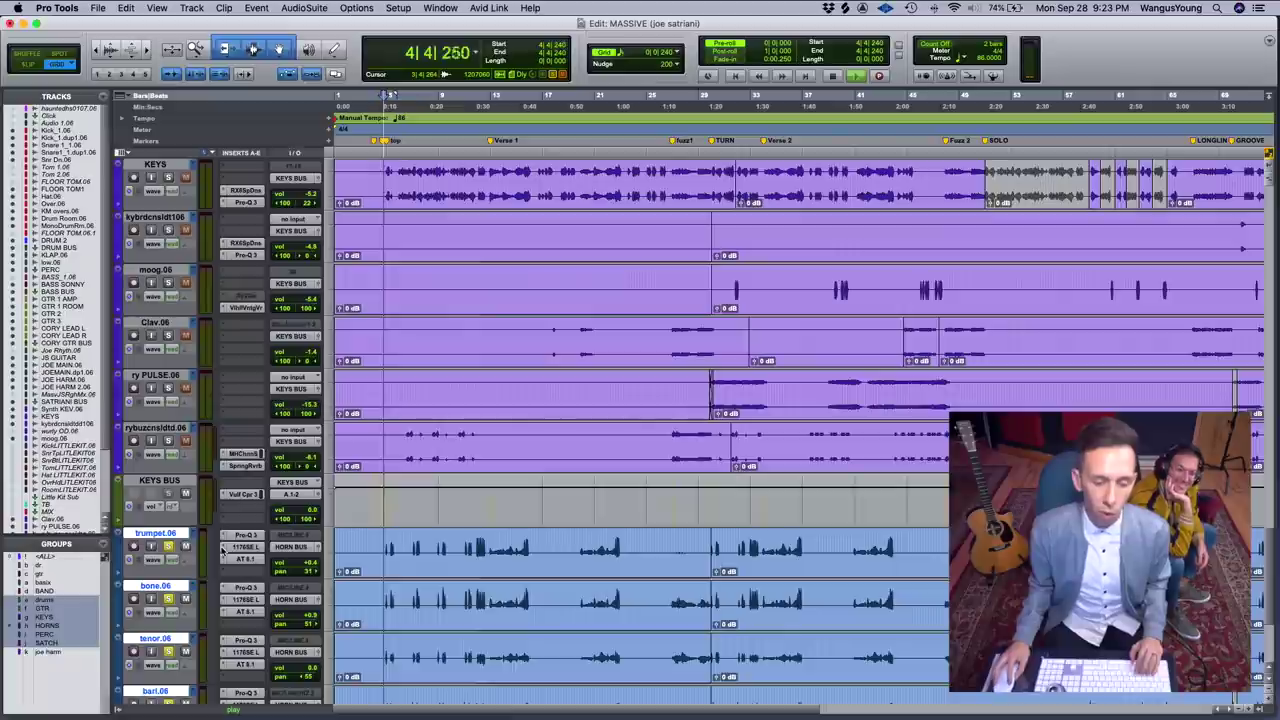
Listen to the soloed trumpet, bone, tenor and bari tracks from 4|4|240 into Verse 1 with all horn tracks and the HORN BUS in view.
key(t)
key(t)
scroll(240, 549, down, 5)
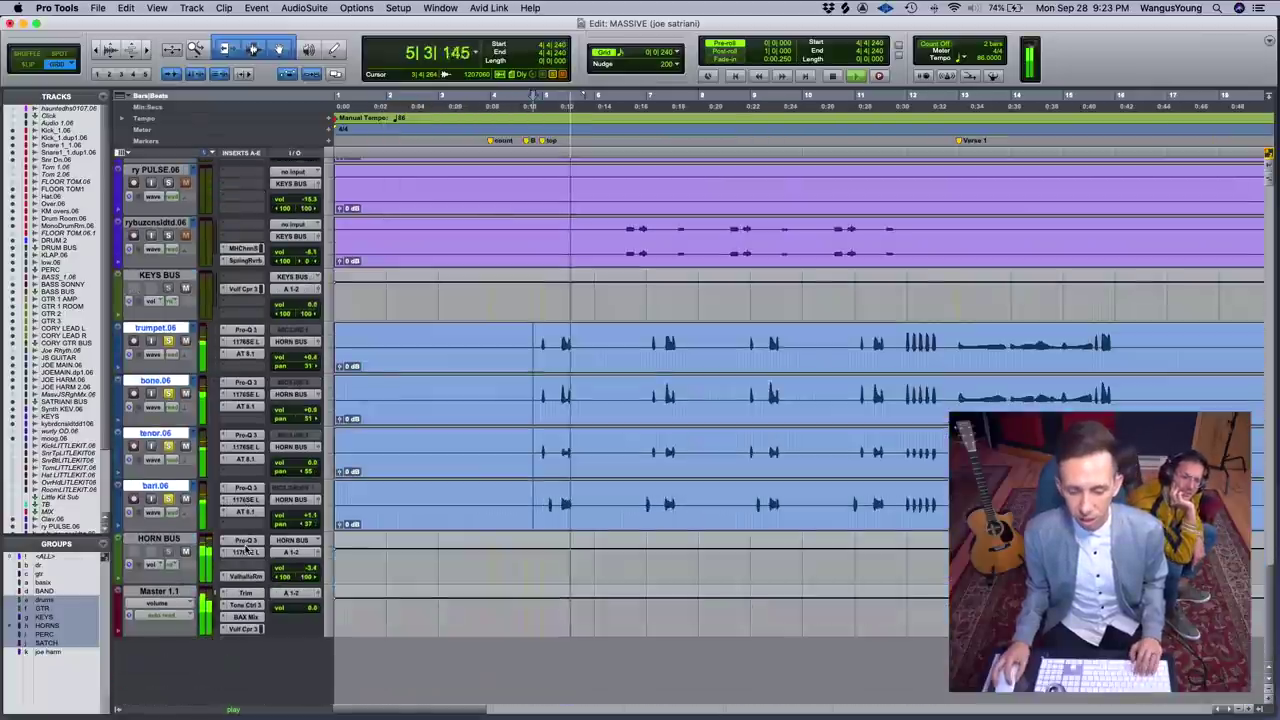
scroll(246, 549, right, 3)
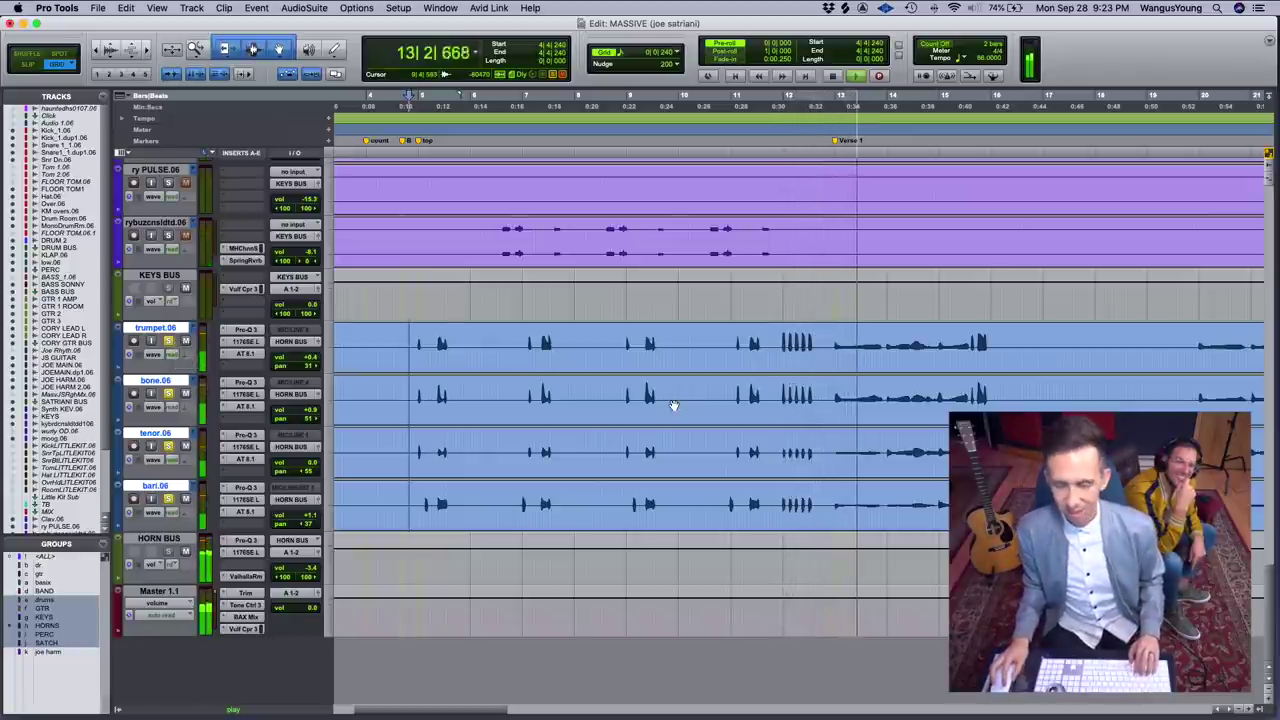
Examine the timing of the intro horn hits across the trumpet, bone, tenor and bari tracks around bars 7 and 8 up close.
key(t)
key(t)
key(t)
scroll(673, 405, right, 10)
key(r)
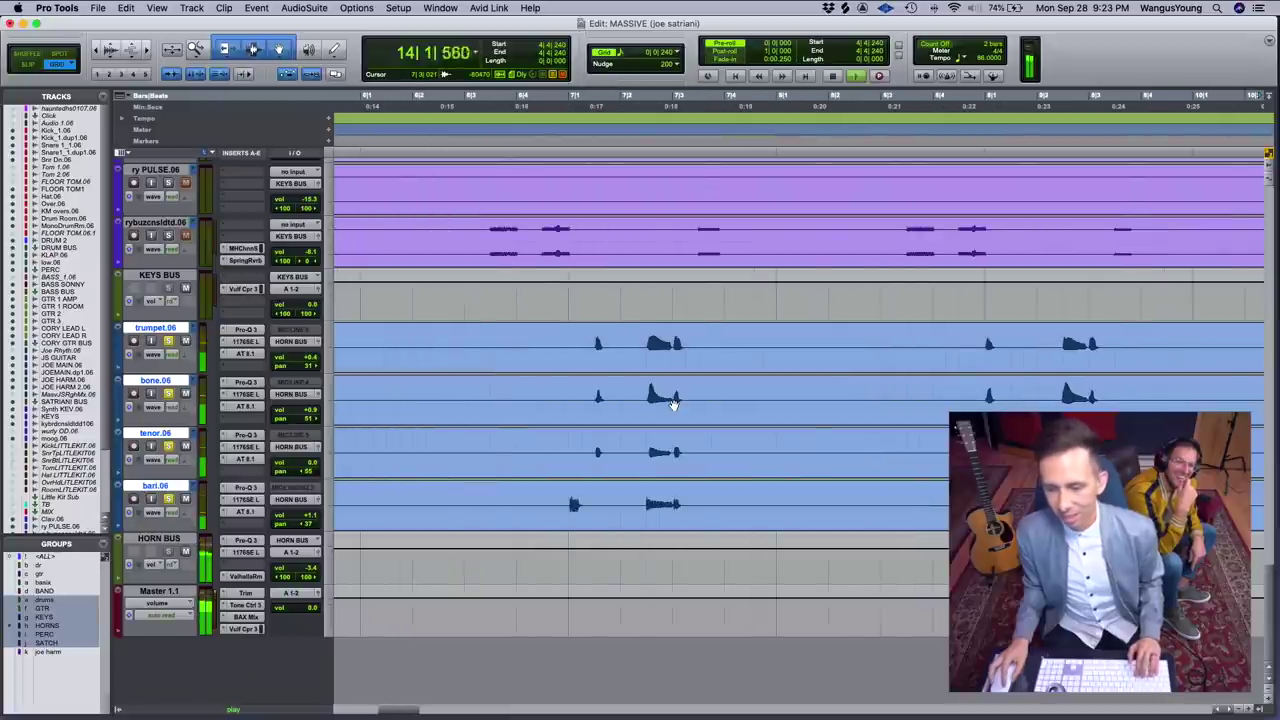
key(super+bracketleft)
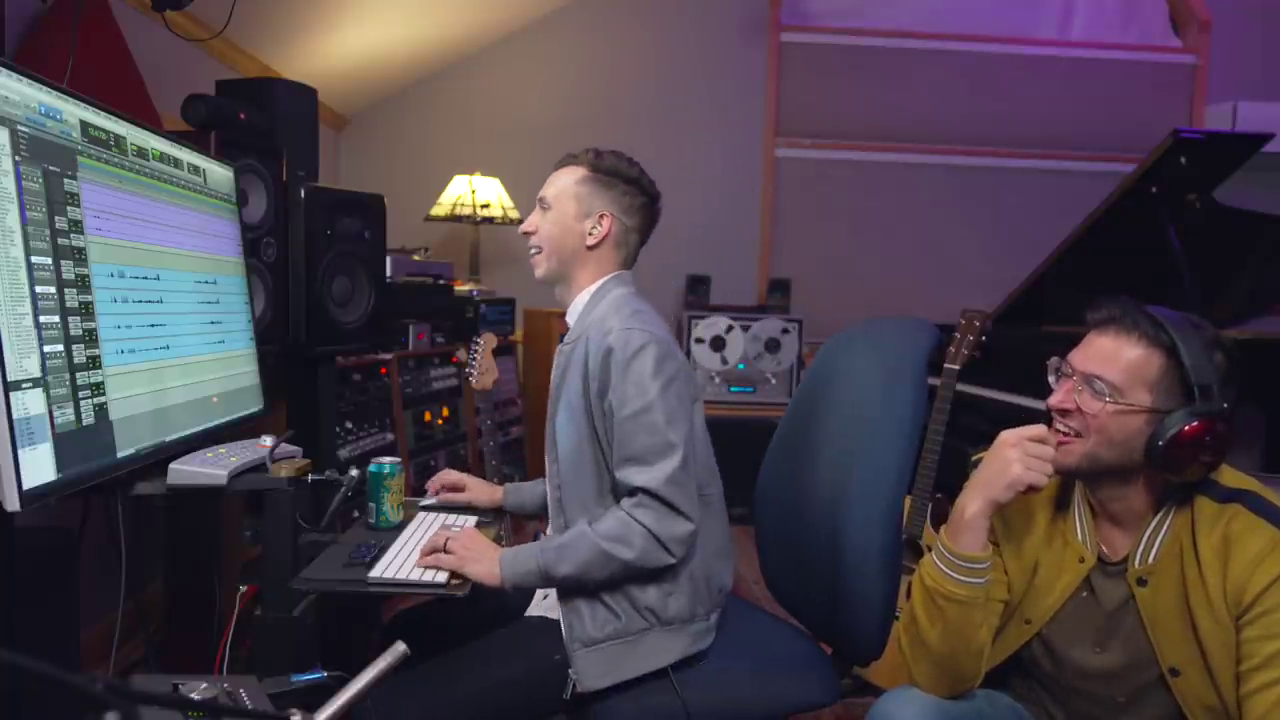
Play the guitar group from 5|1|240 with a closer view of the CORY LEAD tracks and CORY GTR BUS.
scroll(170, 300, up, 10)
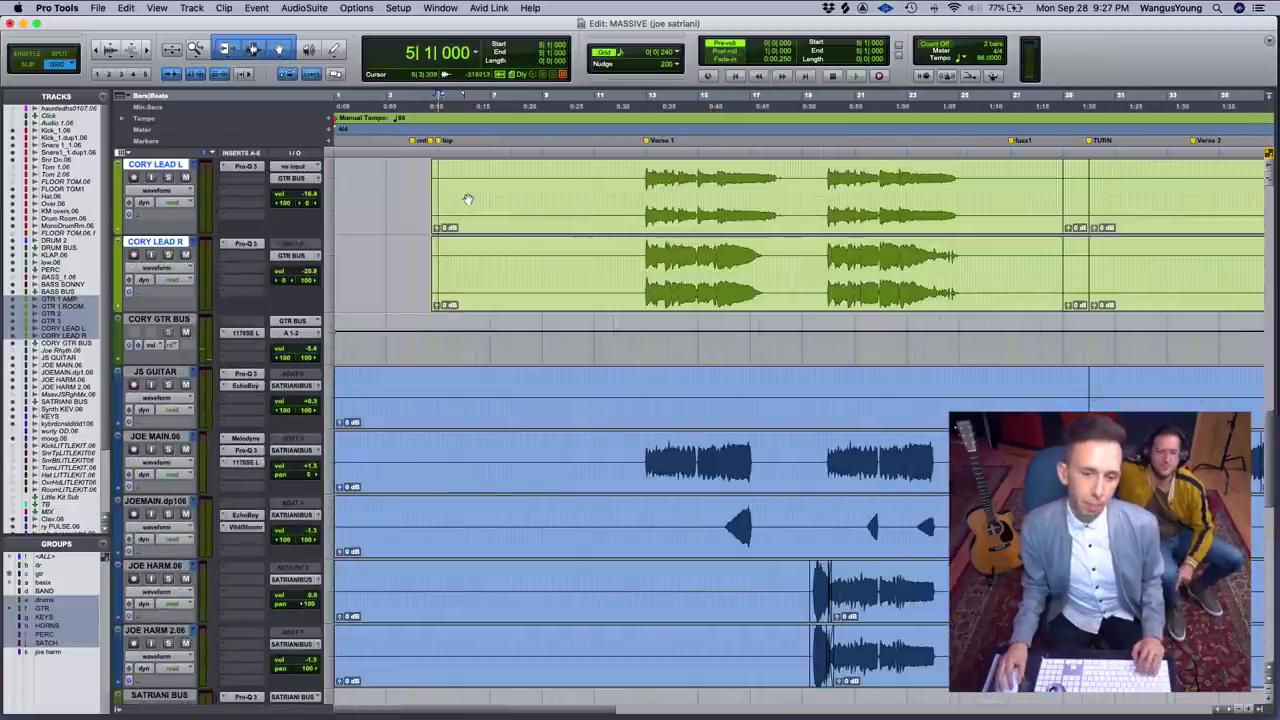
key(t)
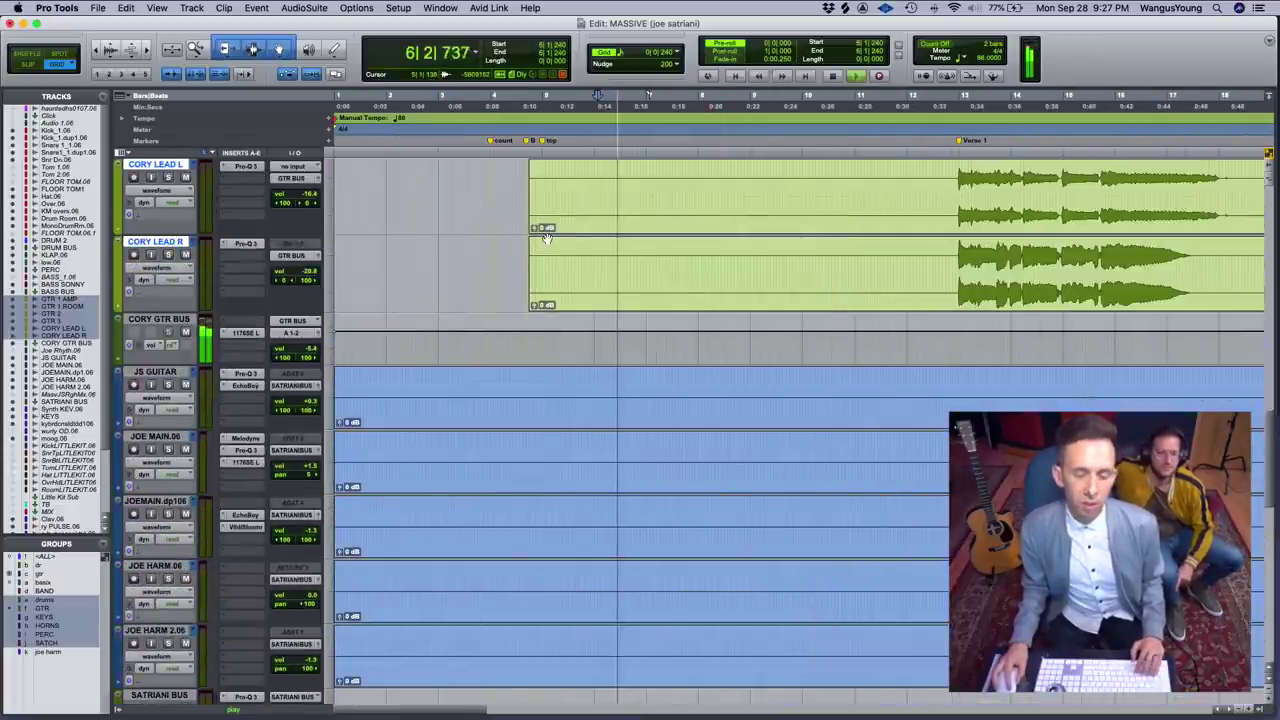
scroll(551, 238, right, 4)
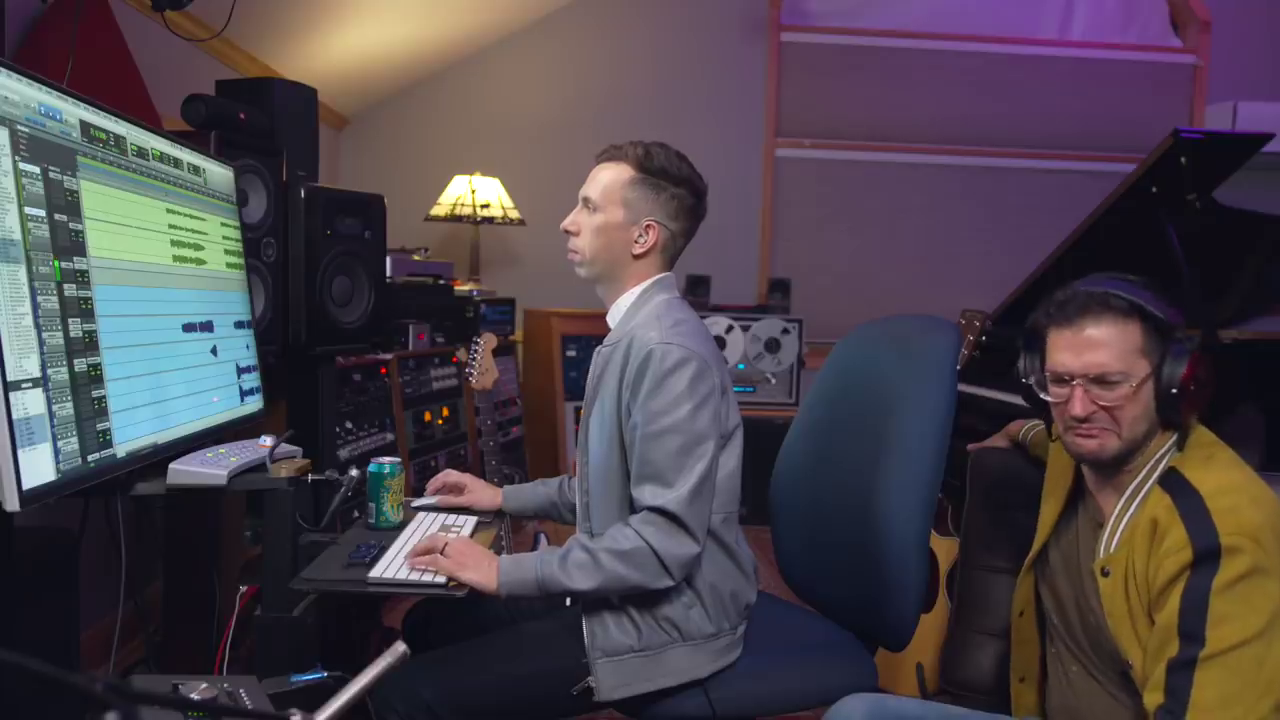